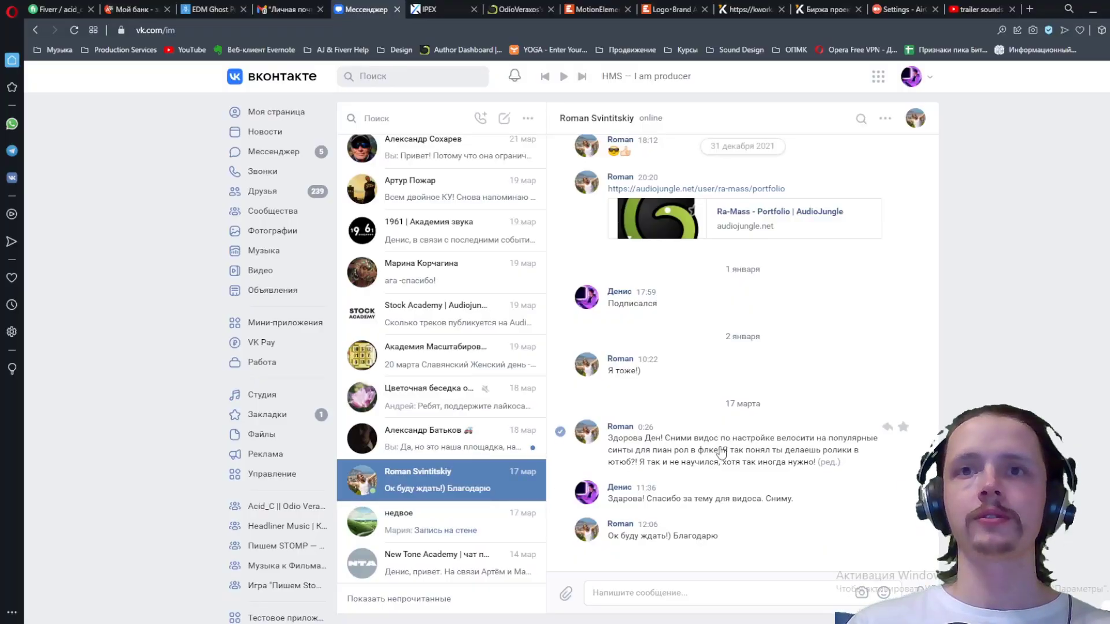
# Switch to FL Studio and play back the TruePianos notes of Pattern 2
pyautogui.hotkey('alt', 'Tab')
pyautogui.hotkey('alt', 'Tab')
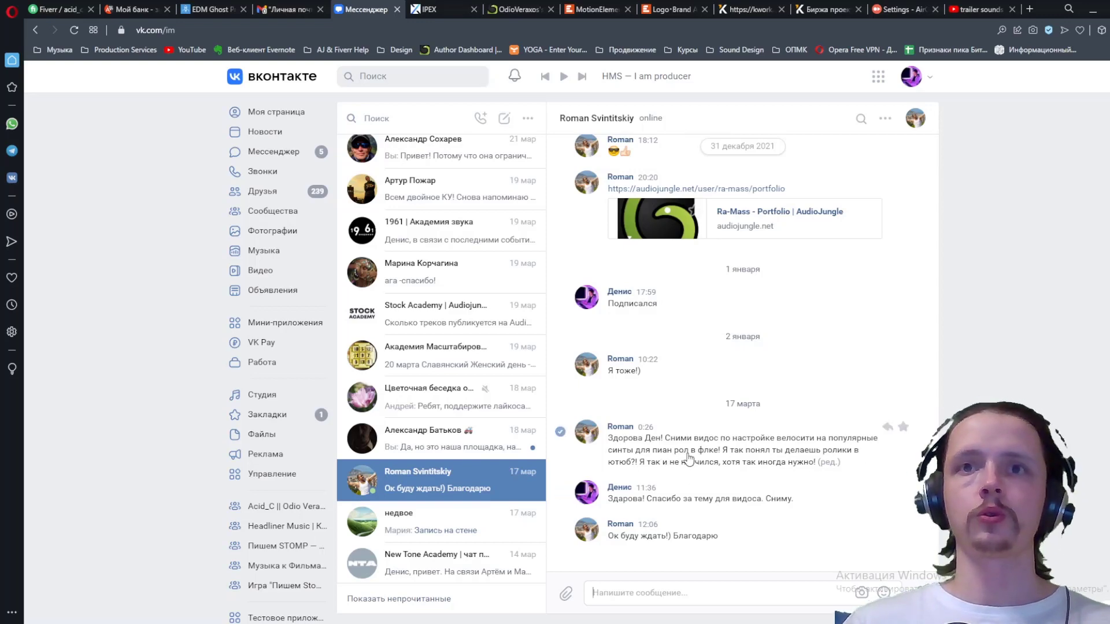
pyautogui.hotkey('alt', 'Tab')
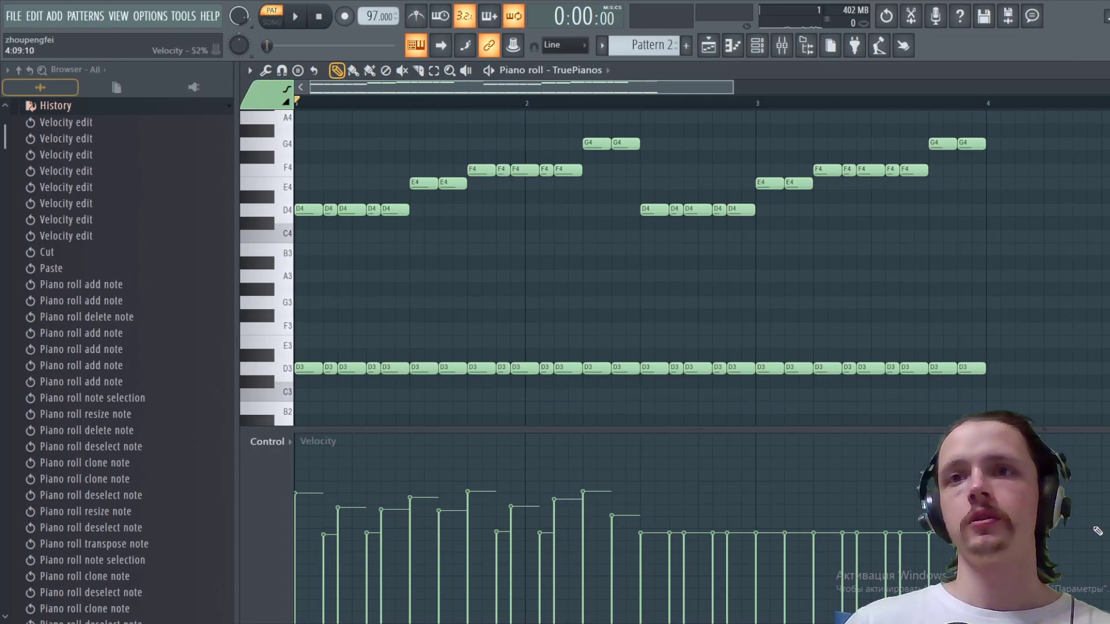
pyautogui.press('space')
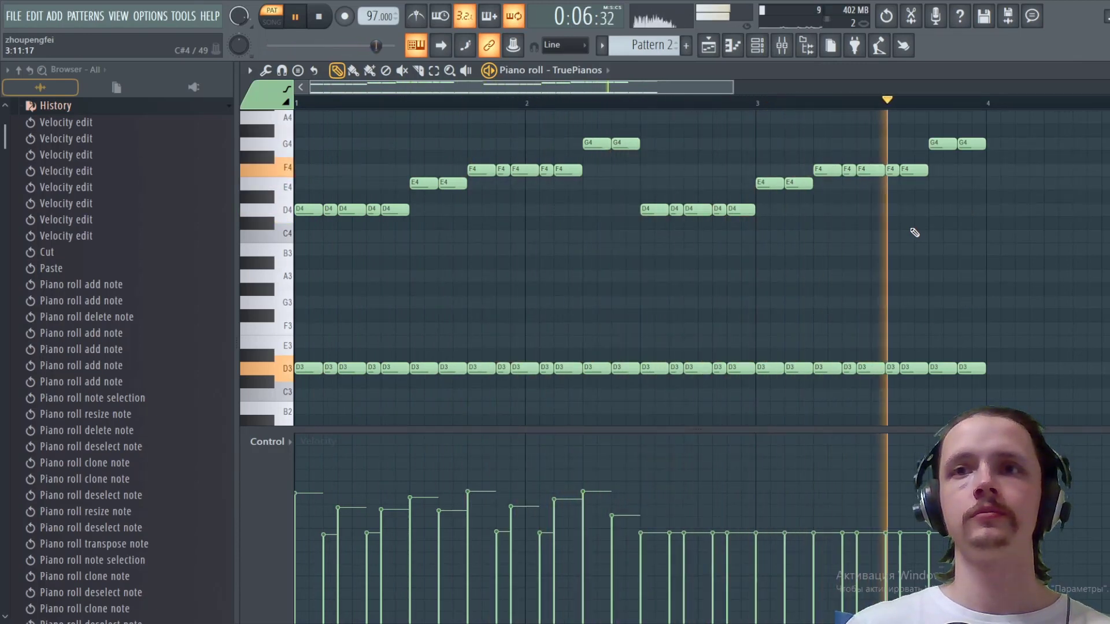
pyautogui.press('space')
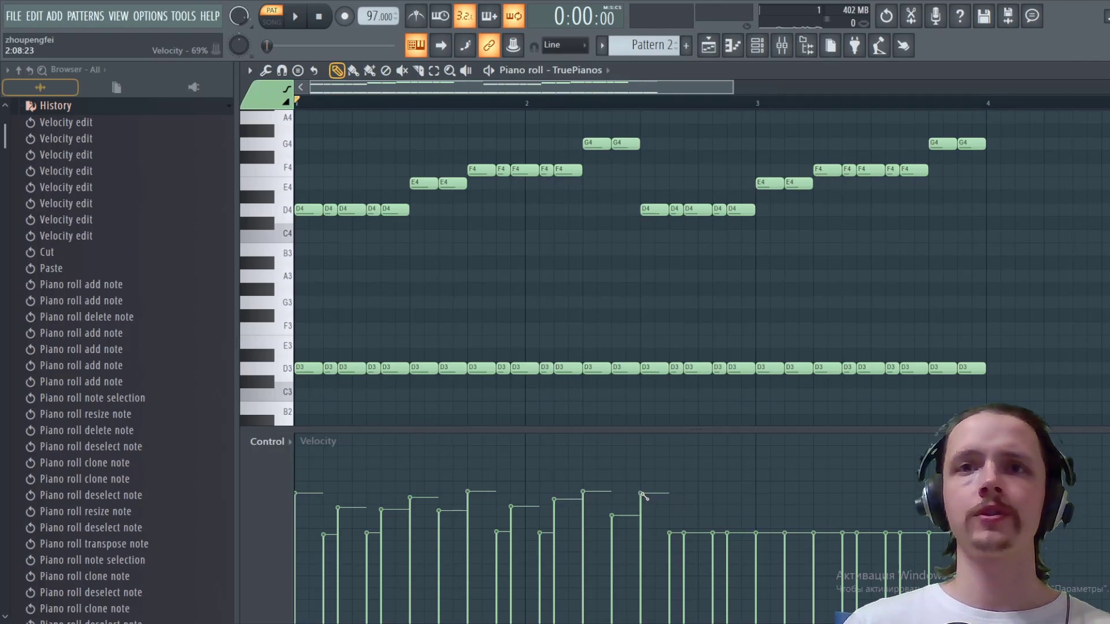
# Raise the velocities of the repeated phrase in the second half to an even level of about 69% and close the piano roll
pyautogui.moveTo(643, 495); pyautogui.dragTo(902, 489)
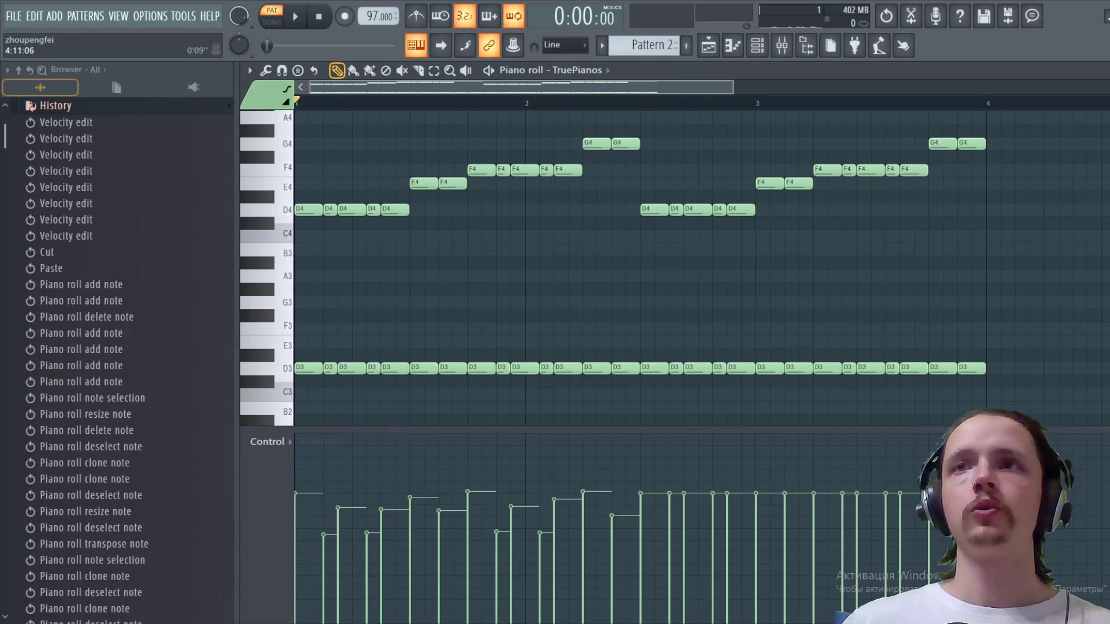
pyautogui.press('Escape')
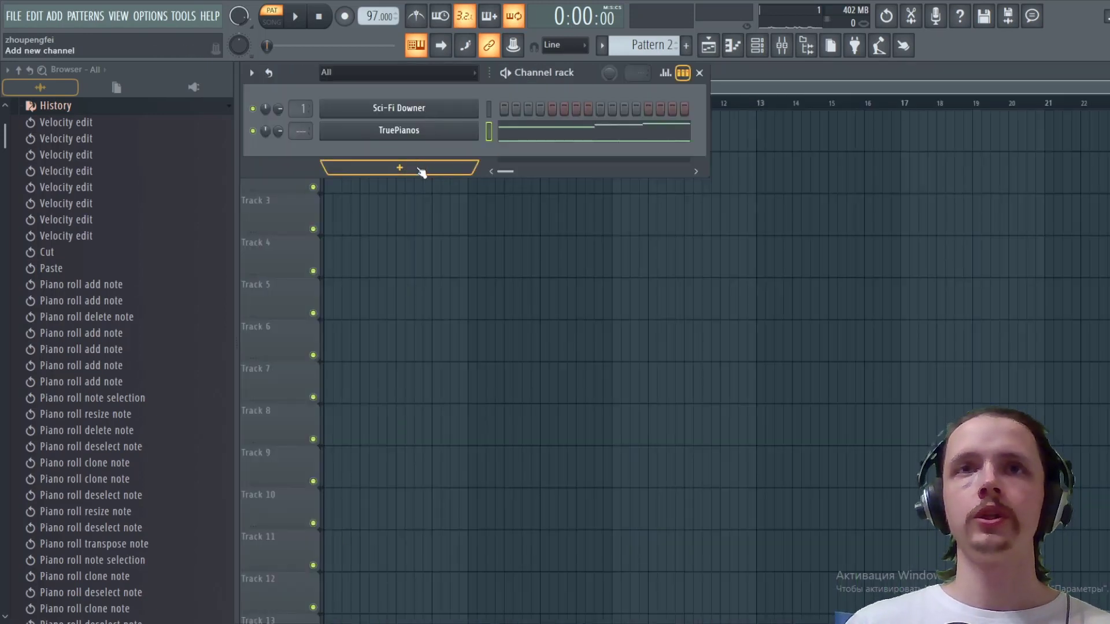
# Add a Serum channel holding the TruePianos notes and play the pattern through it
pyautogui.click(418, 169)
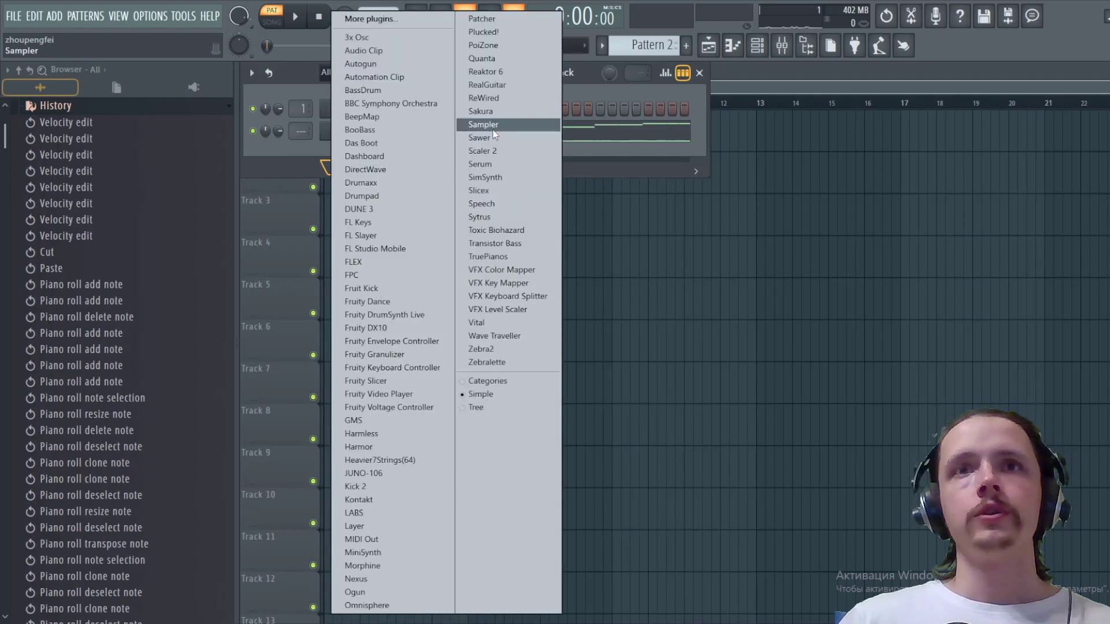
pyautogui.click(498, 167)
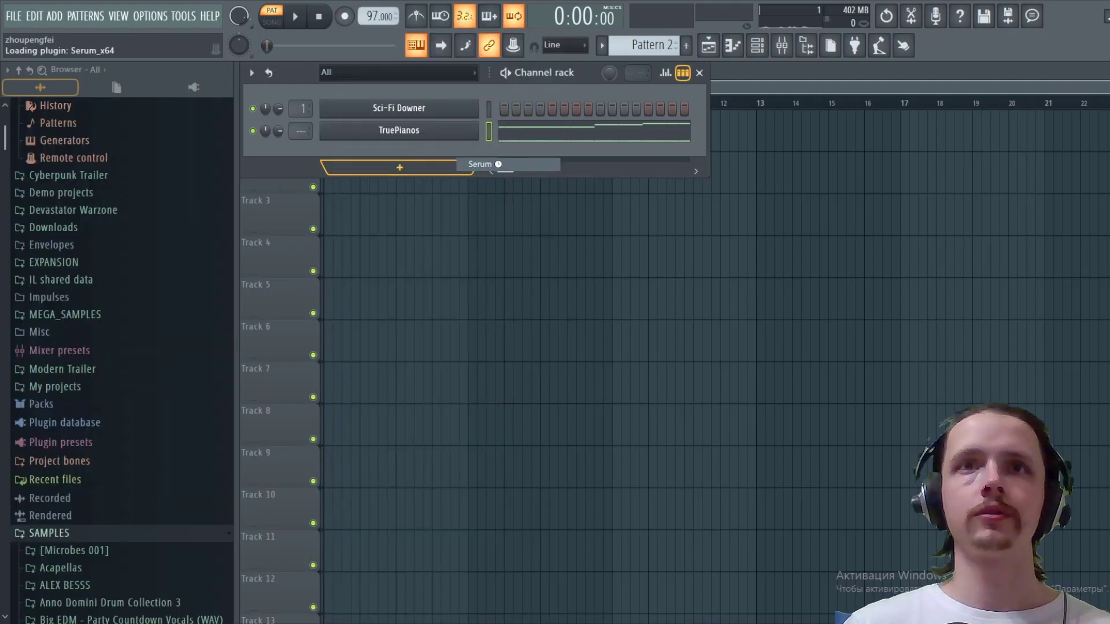
pyautogui.press('space')
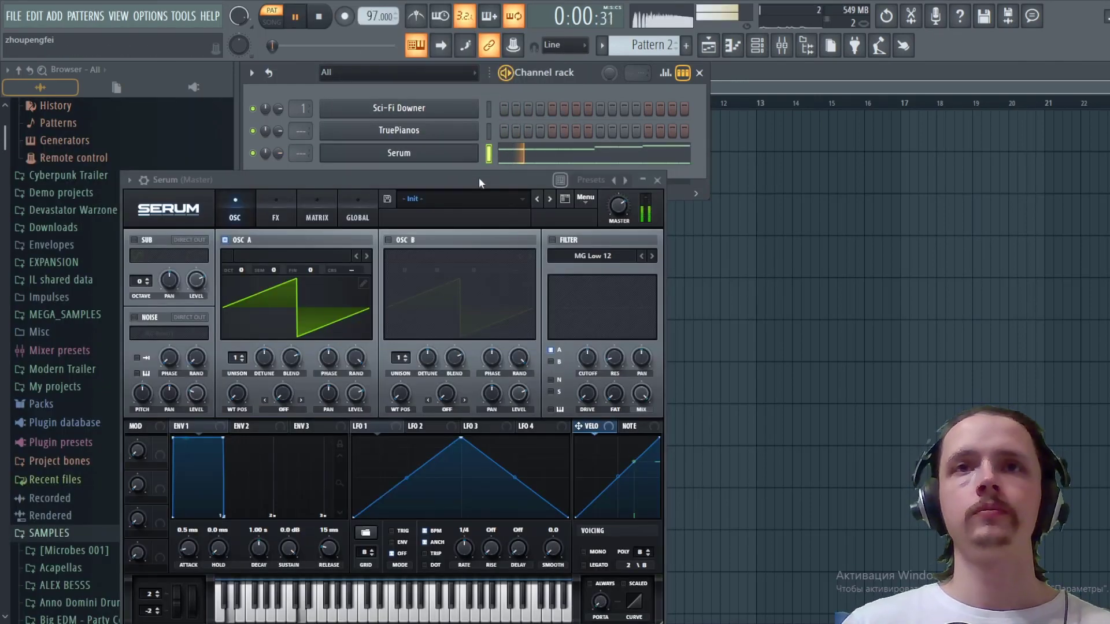
pyautogui.moveTo(478, 178); pyautogui.dragTo(806, 164)
pyautogui.press('space')
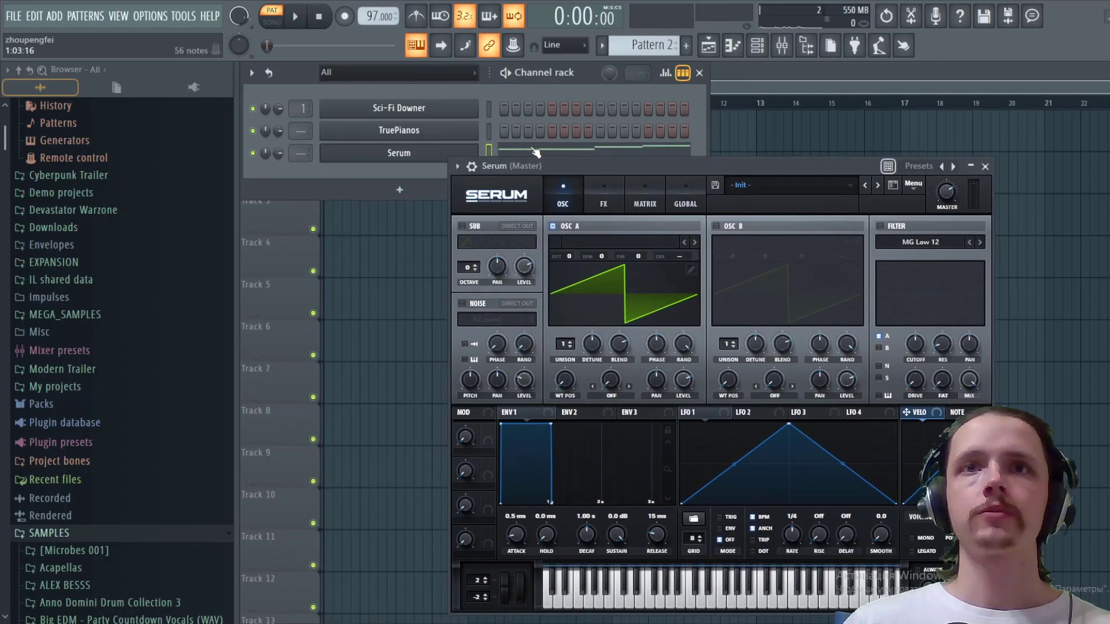
# Open the Serum channel's notes in the piano roll and move the Serum window so the first notes stay visible
pyautogui.click(537, 151)
pyautogui.moveTo(545, 161); pyautogui.dragTo(686, 142)
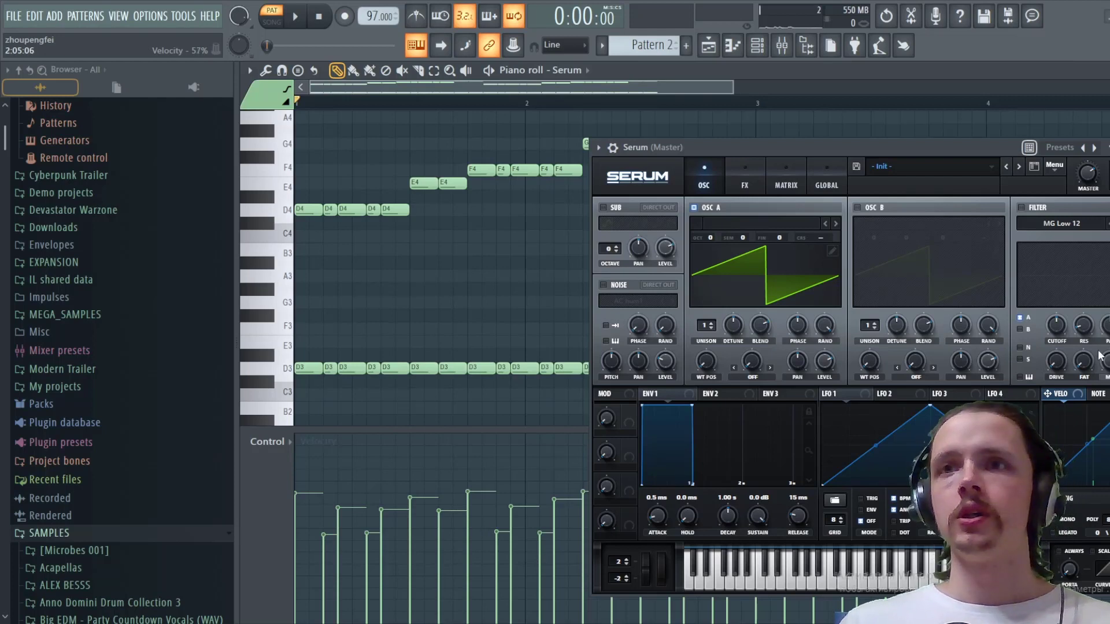
pyautogui.moveTo(979, 152); pyautogui.dragTo(942, 154)
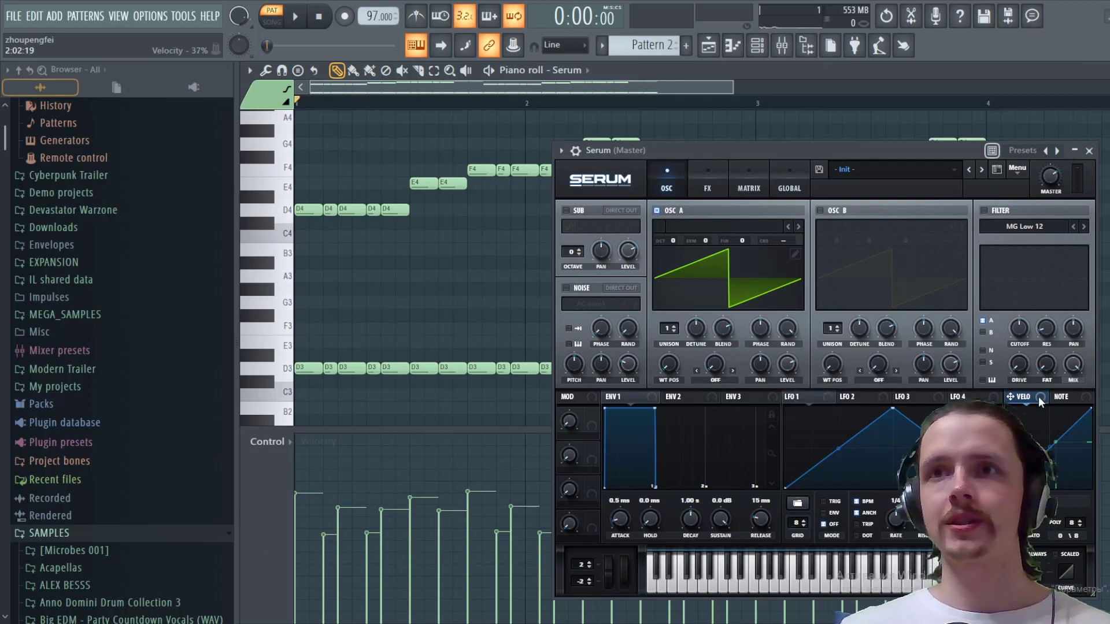
# Set the Osc A level to 0% and assign velocity modulation to it with an amount of 95
pyautogui.click(789, 368)
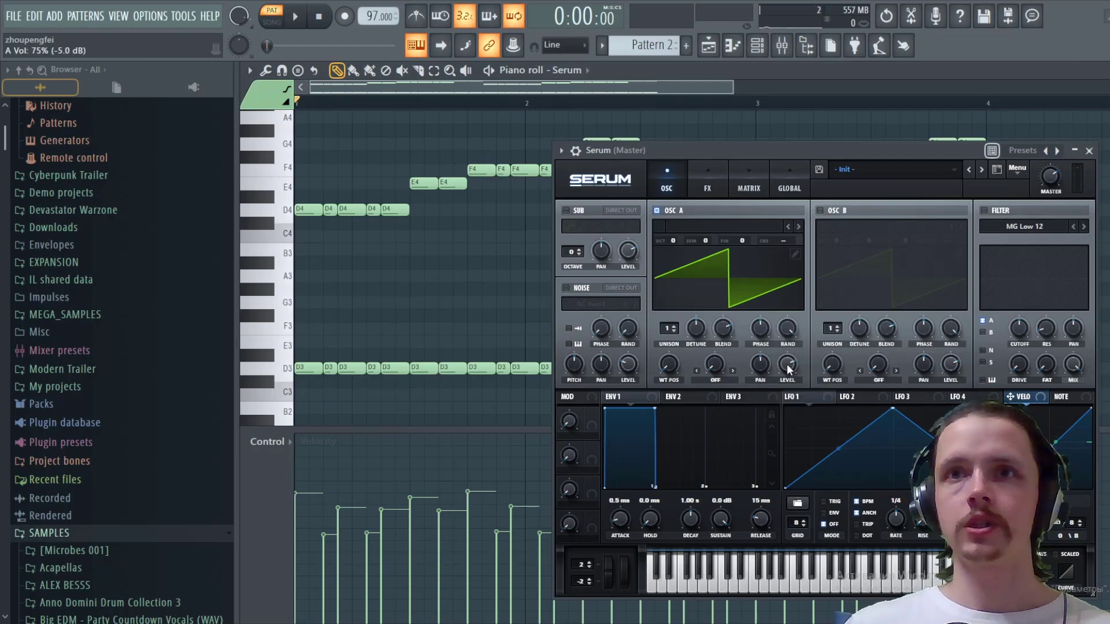
pyautogui.moveTo(787, 366); pyautogui.dragTo(586, 373)
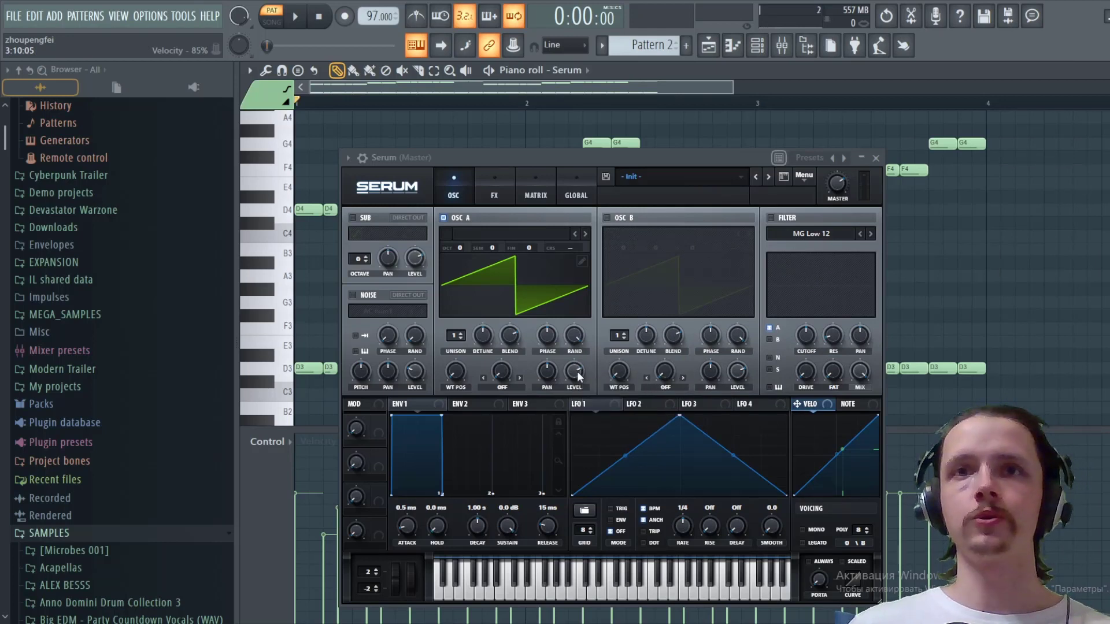
pyautogui.click(574, 373)
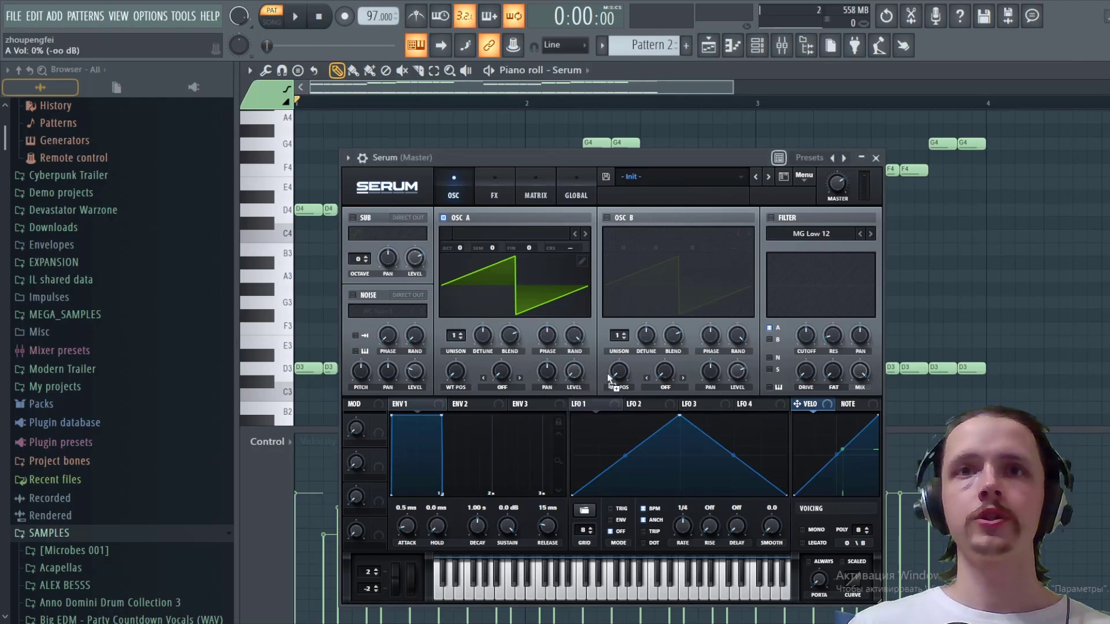
pyautogui.moveTo(564, 359)
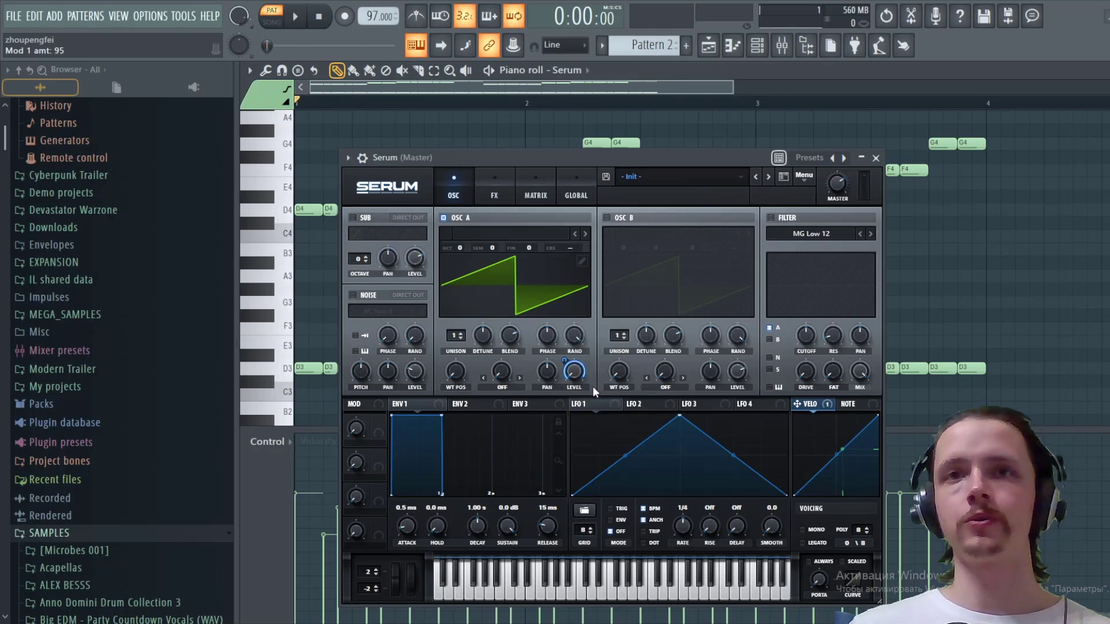
# Move the Serum window clear of the notes and play the pattern to hear velocity driving the Osc A level
pyautogui.moveTo(633, 155); pyautogui.dragTo(891, 157)
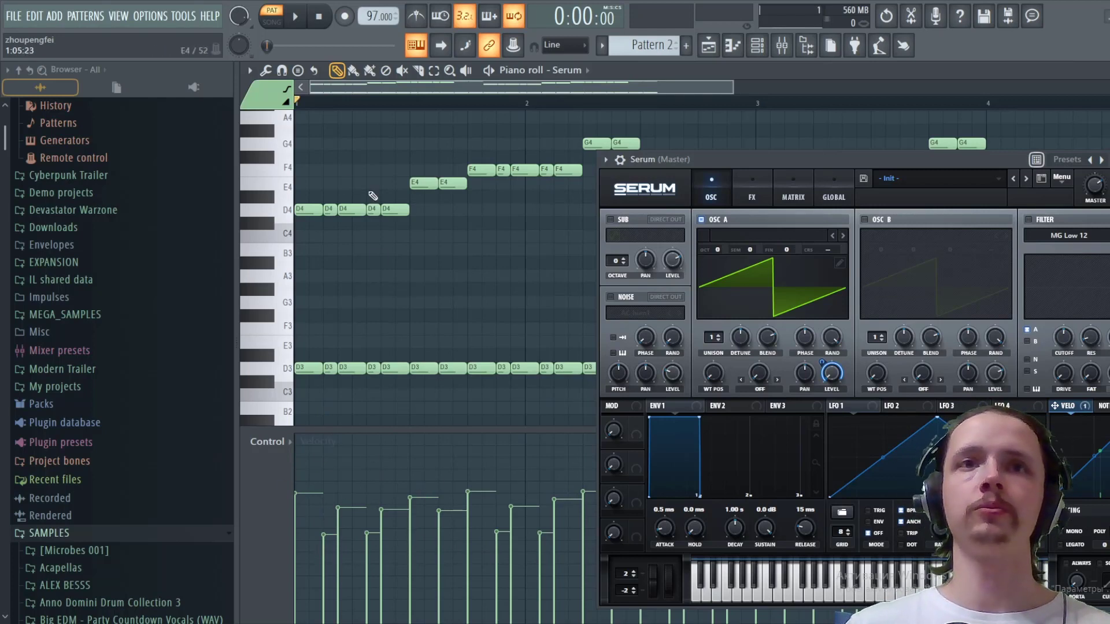
pyautogui.press('space')
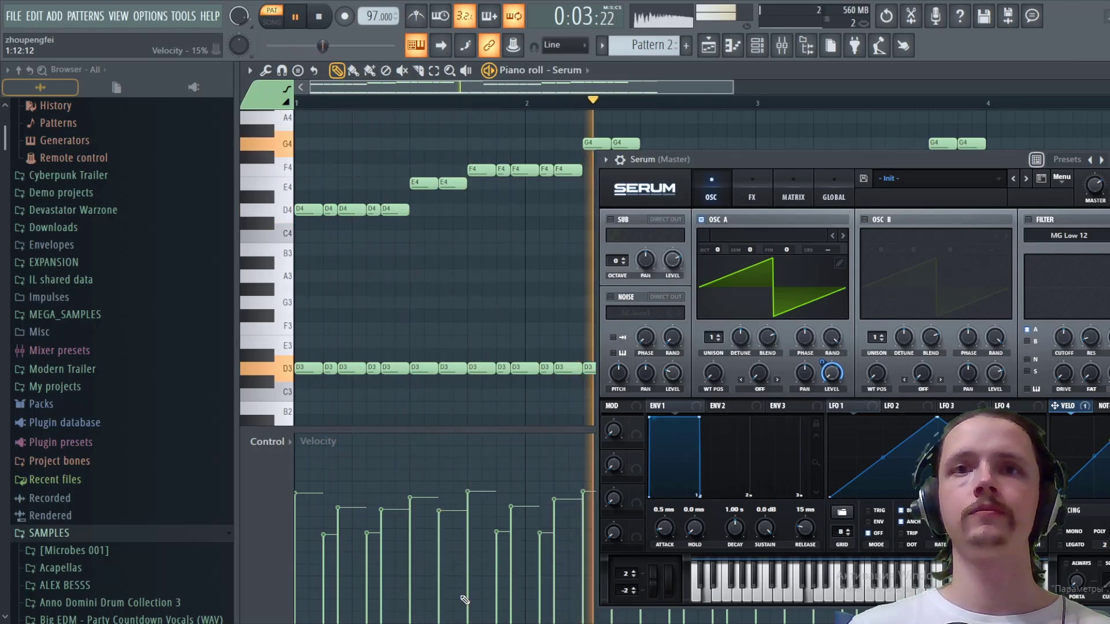
pyautogui.press('space')
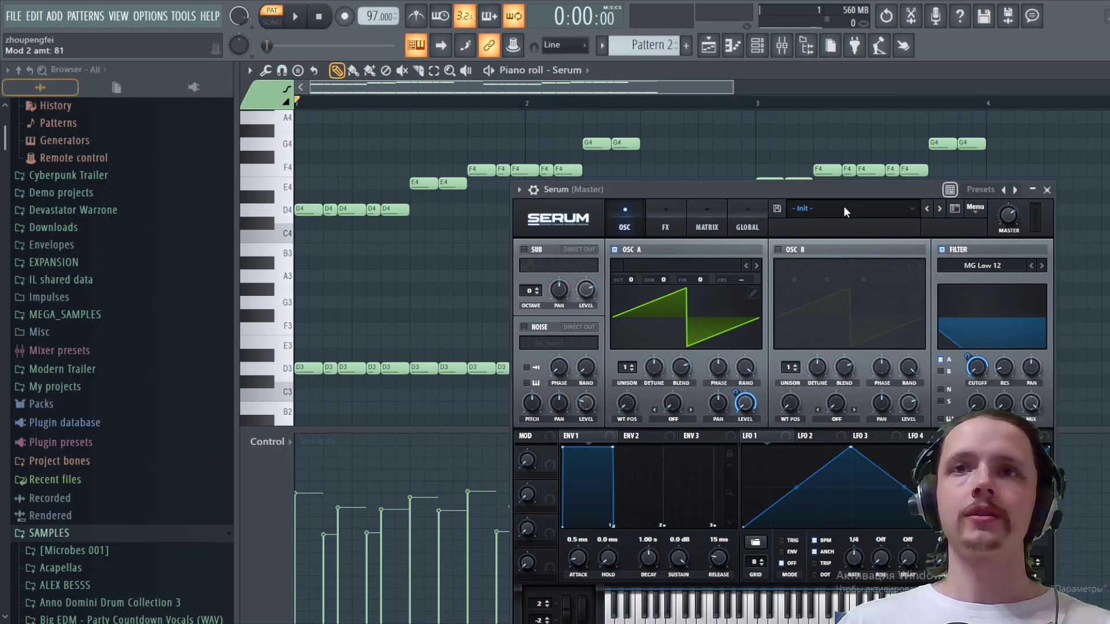
# Load the PL Tight preset from Big Z's Sounds Of 2020 in Serum
pyautogui.click(844, 208)
pyautogui.moveTo(925, 280)
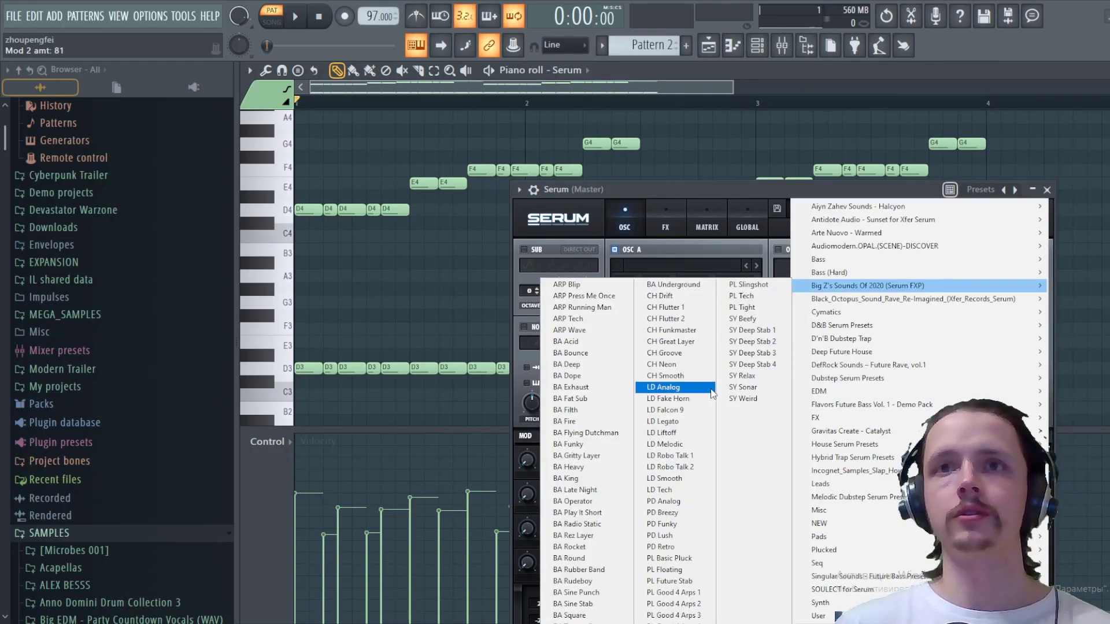
pyautogui.click(812, 250)
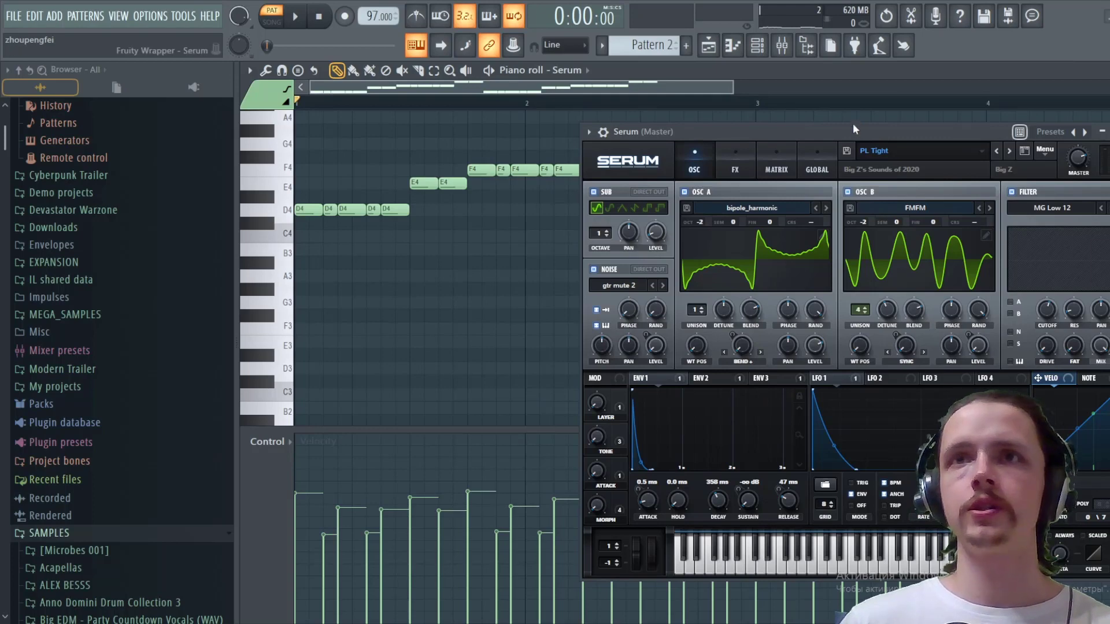
# Set the sub oscillator level to 0% and assign velocity modulation to it with an amount of 10
pyautogui.moveTo(853, 123); pyautogui.dragTo(759, 158)
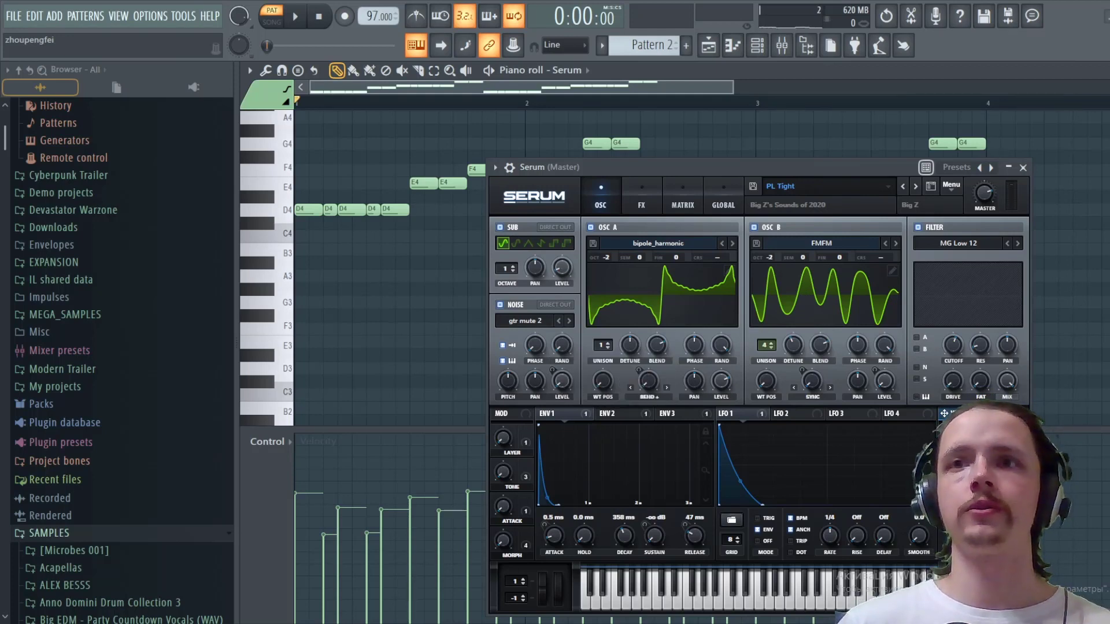
pyautogui.click(562, 268)
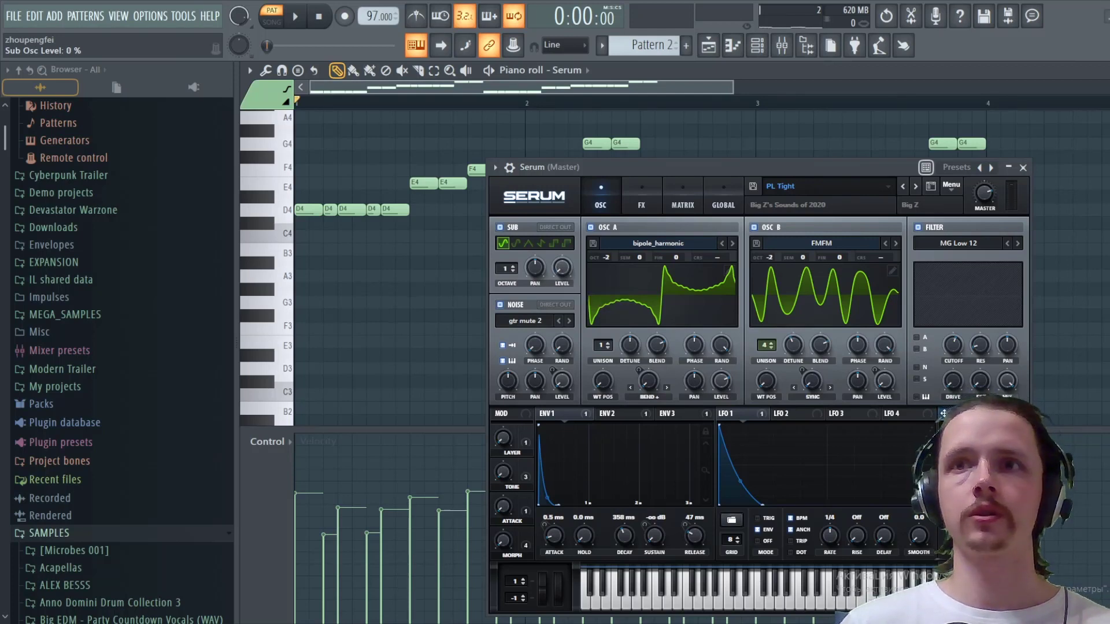
pyautogui.moveTo(556, 265); pyautogui.dragTo(552, 283)
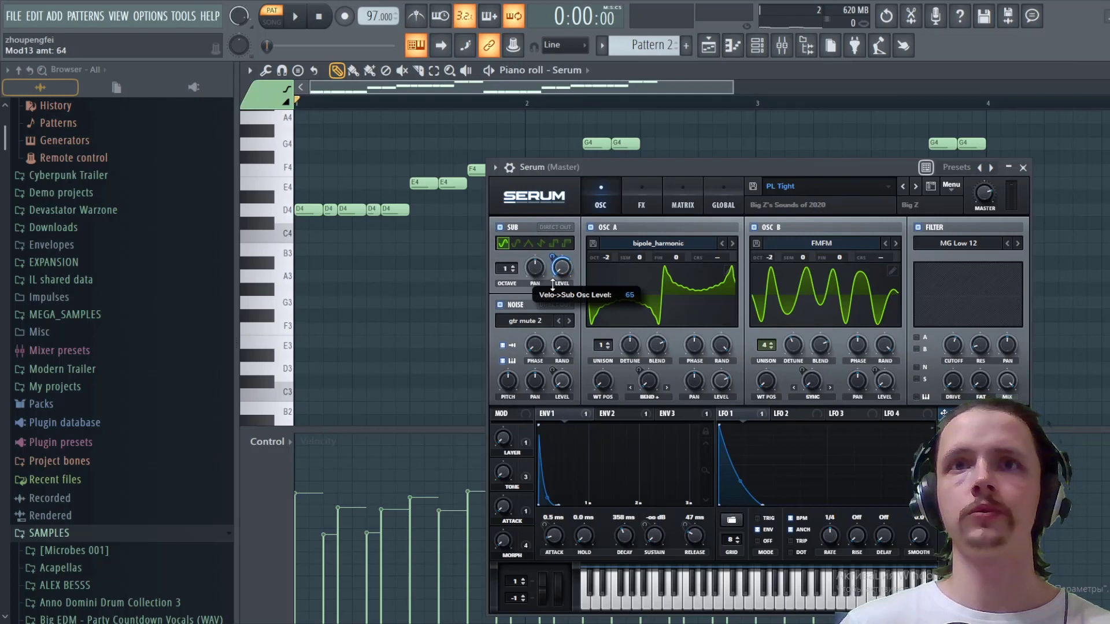
pyautogui.click(553, 325)
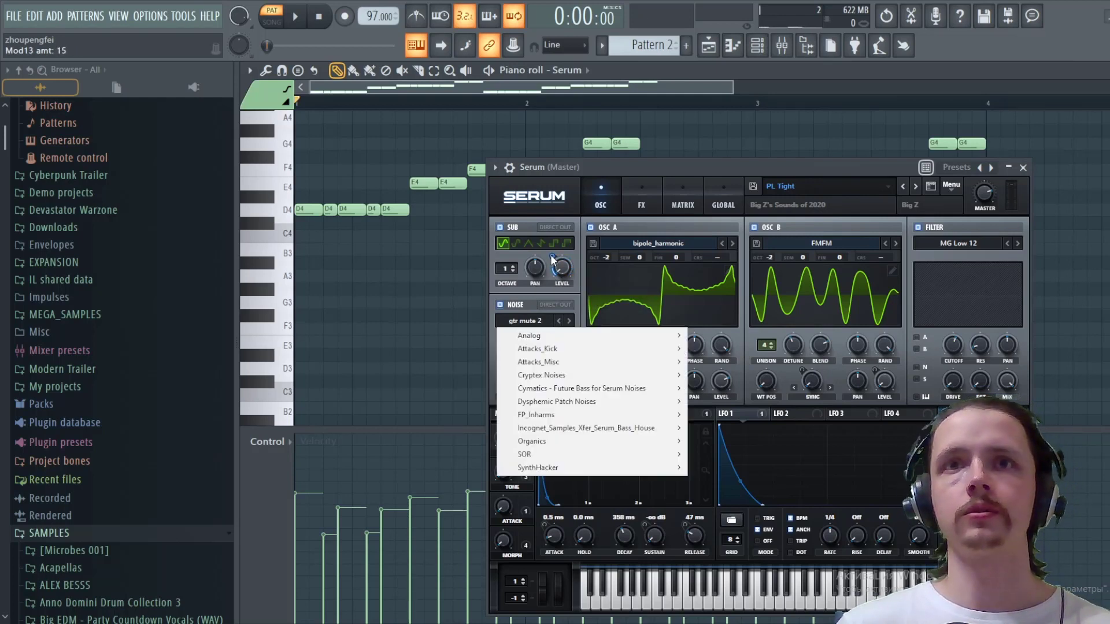
pyautogui.click(553, 263)
pyautogui.moveTo(553, 259); pyautogui.dragTo(552, 261)
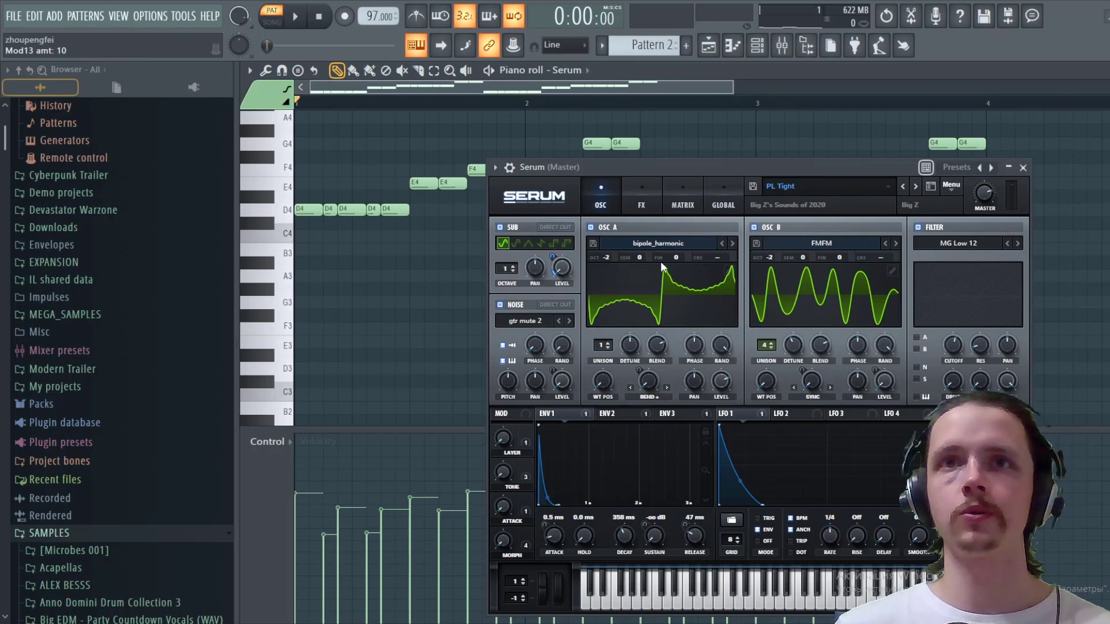
# Set the Osc A level to 0% with velocity modulating it, and assign velocity to the Osc B level with an amount of 37
pyautogui.moveTo(726, 384); pyautogui.dragTo(722, 408)
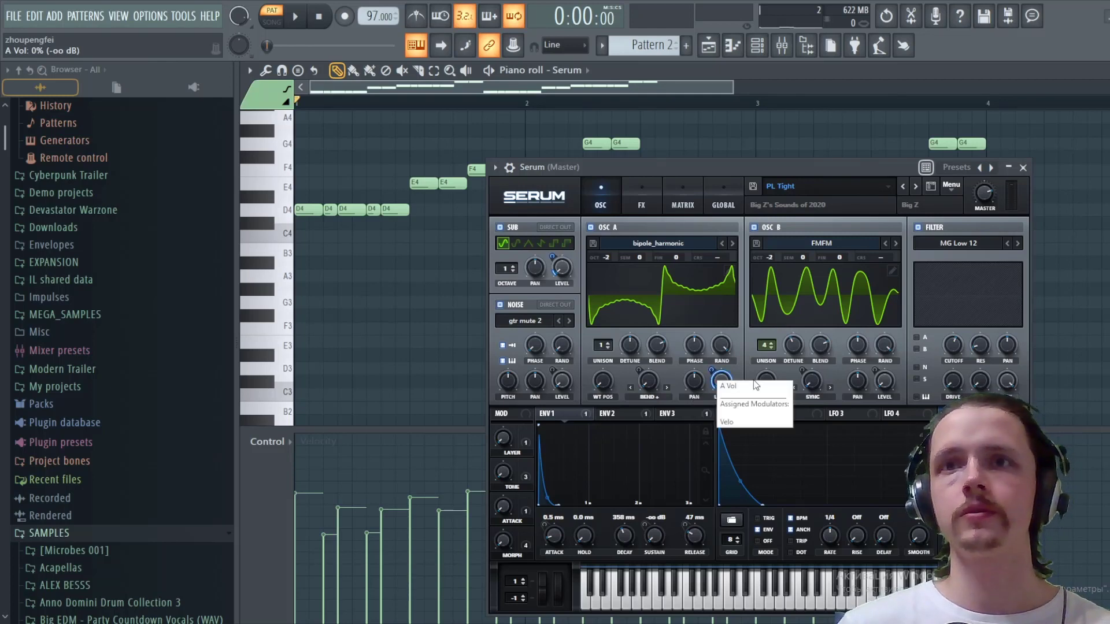
pyautogui.rightClick(884, 380)
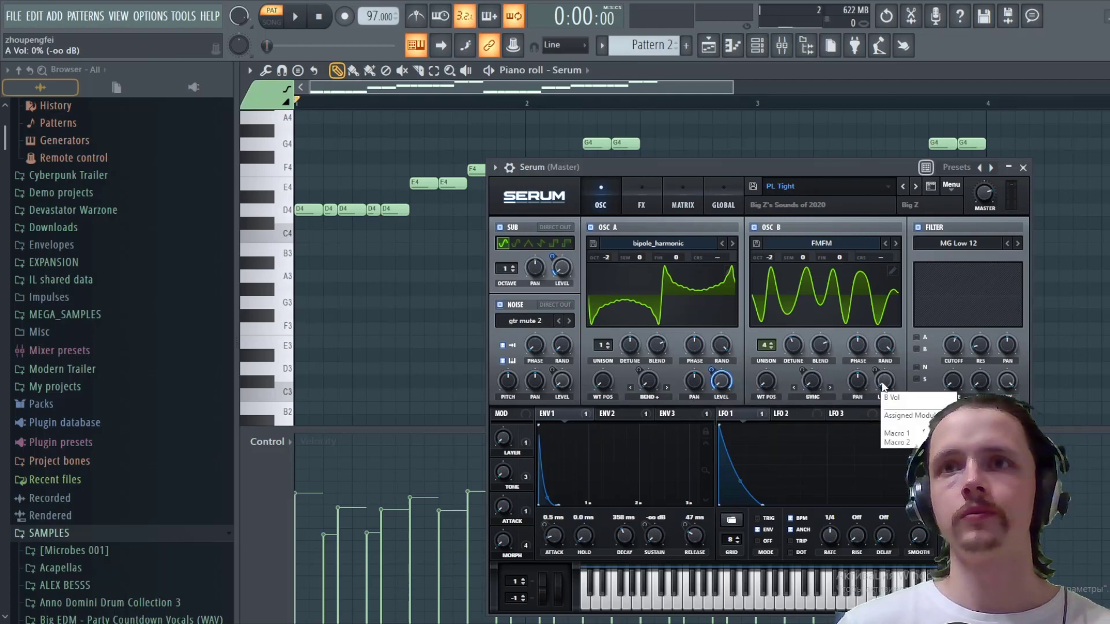
pyautogui.click(872, 362)
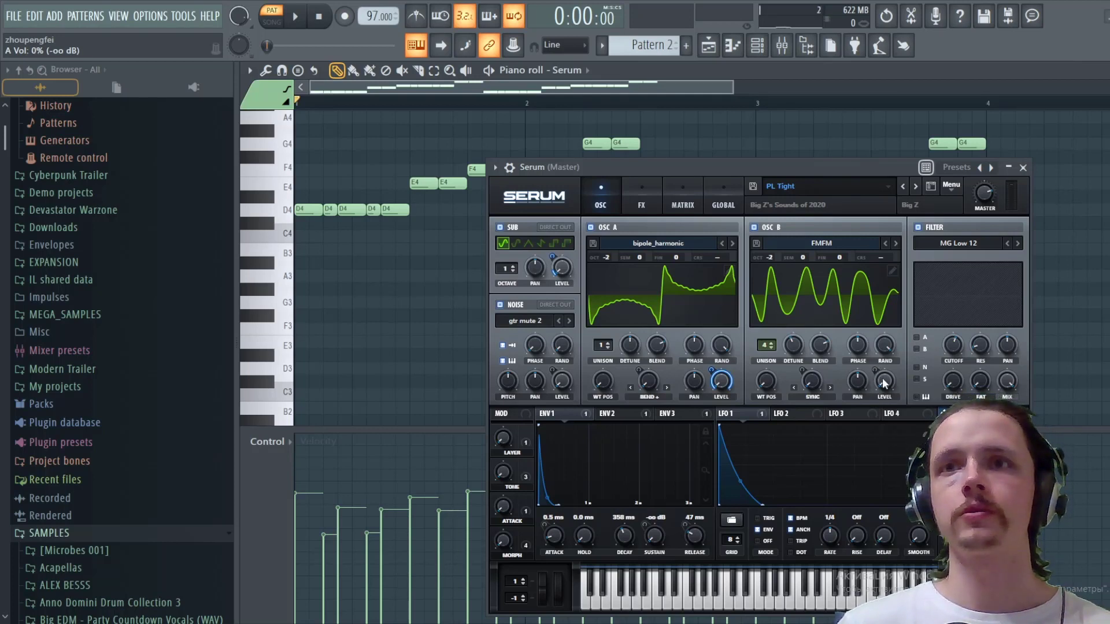
pyautogui.rightClick(884, 380)
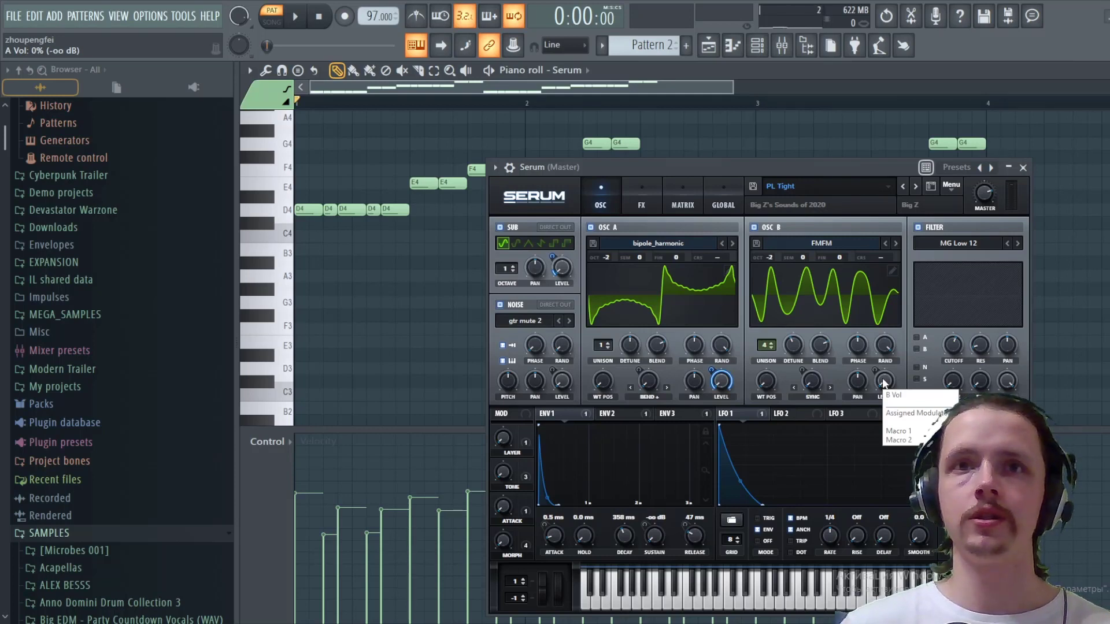
pyautogui.click(516, 409)
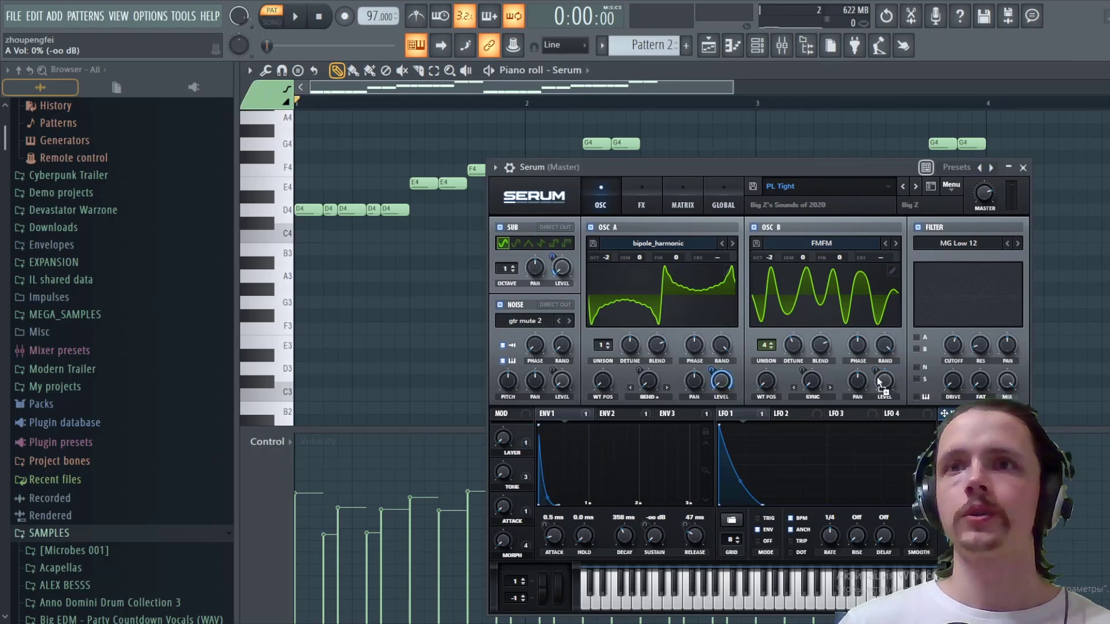
pyautogui.moveTo(881, 379); pyautogui.dragTo(865, 408)
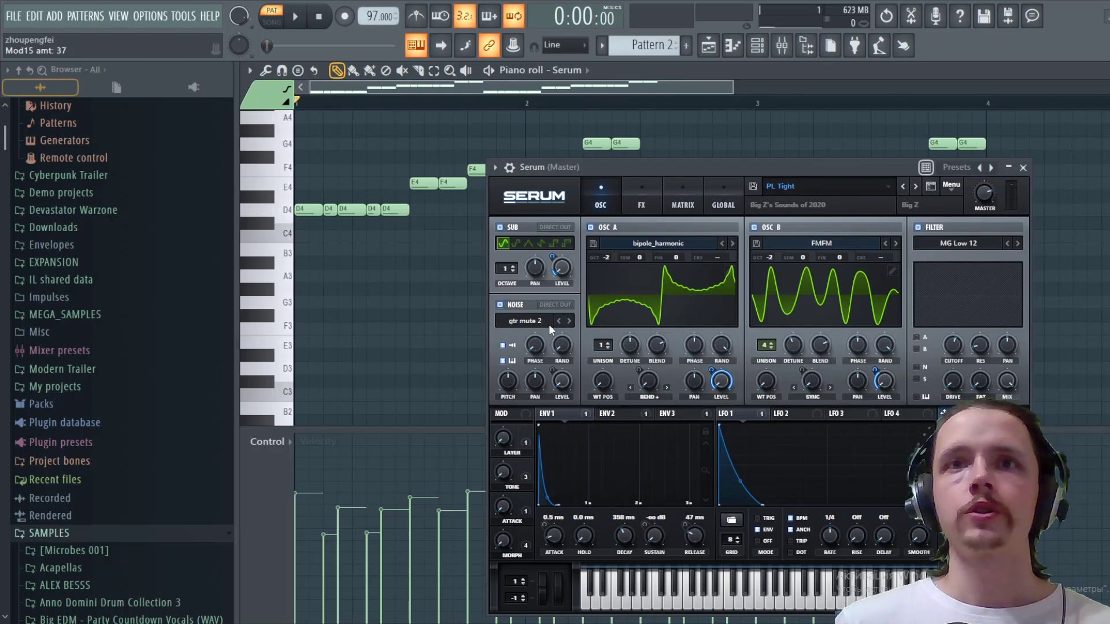
# Check Envelope 2 of the noise level and assign velocity modulation to that level with an amount of 49
pyautogui.moveTo(563, 385)
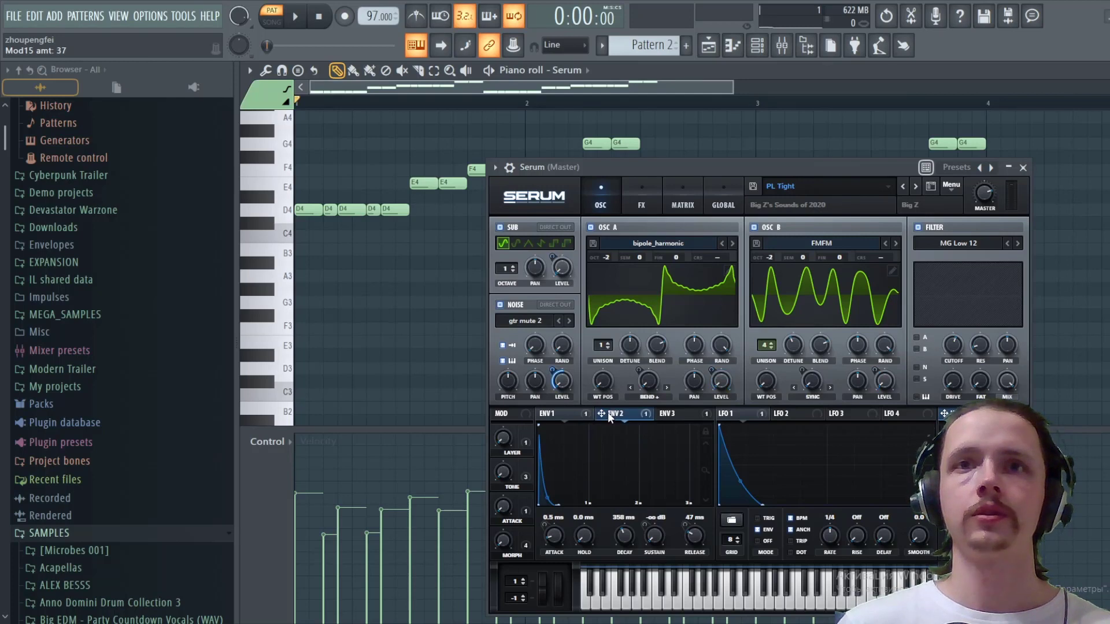
pyautogui.click(608, 412)
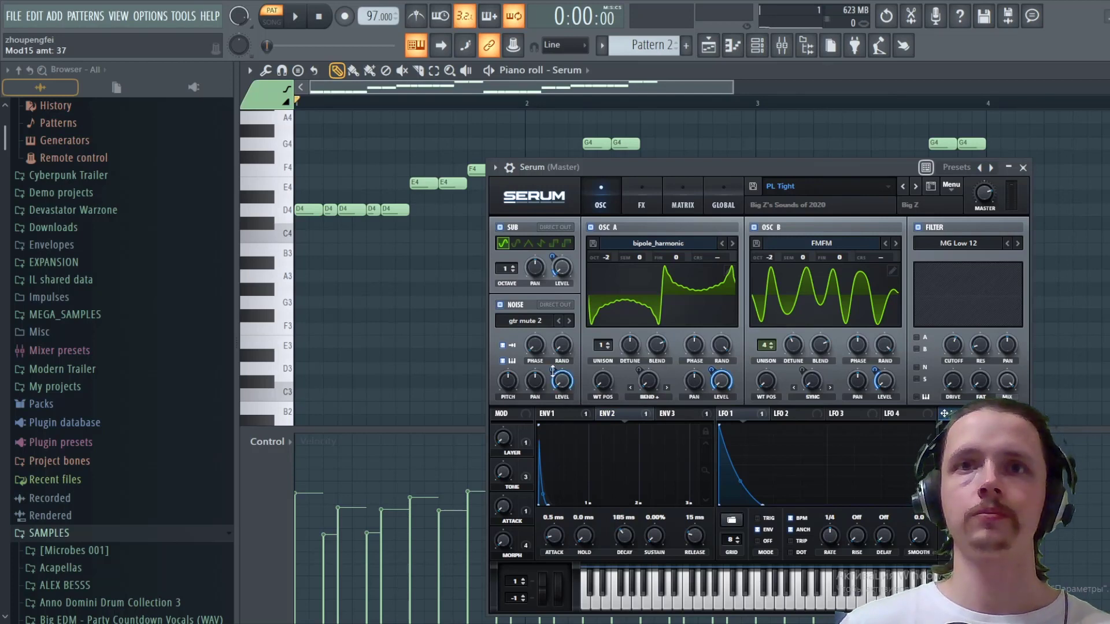
pyautogui.moveTo(553, 371); pyautogui.dragTo(553, 403)
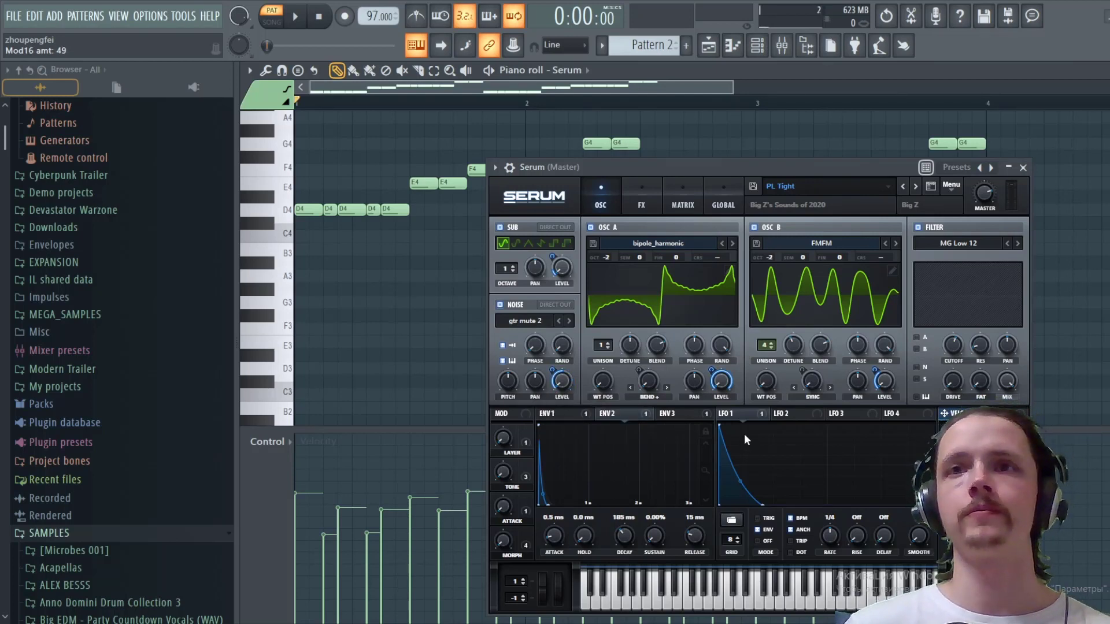
# Play Pattern 2 with the Serum sounds to hear the velocity response, closing the Serum window and the piano roll
pyautogui.press('space')
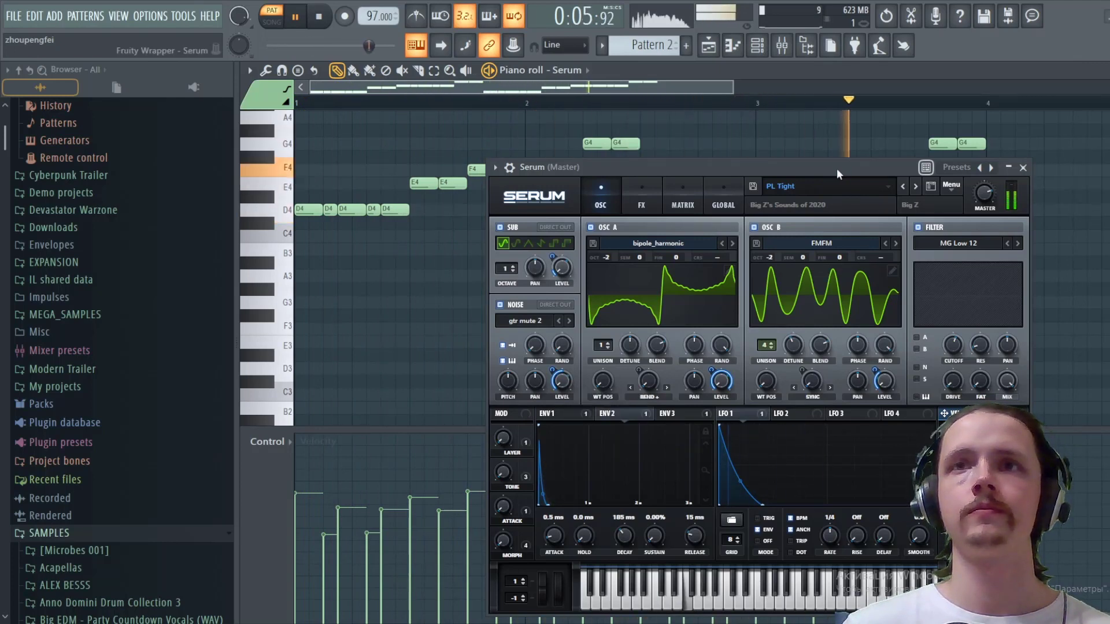
pyautogui.click(1022, 168)
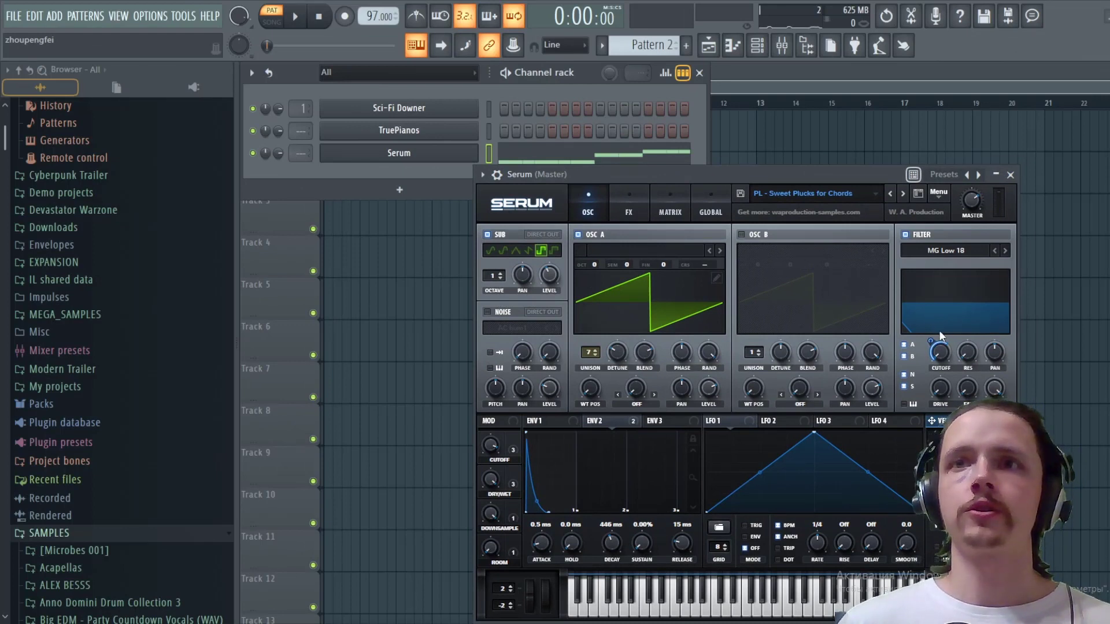
pyautogui.click(1010, 174)
pyautogui.press('space')
pyautogui.click(632, 157)
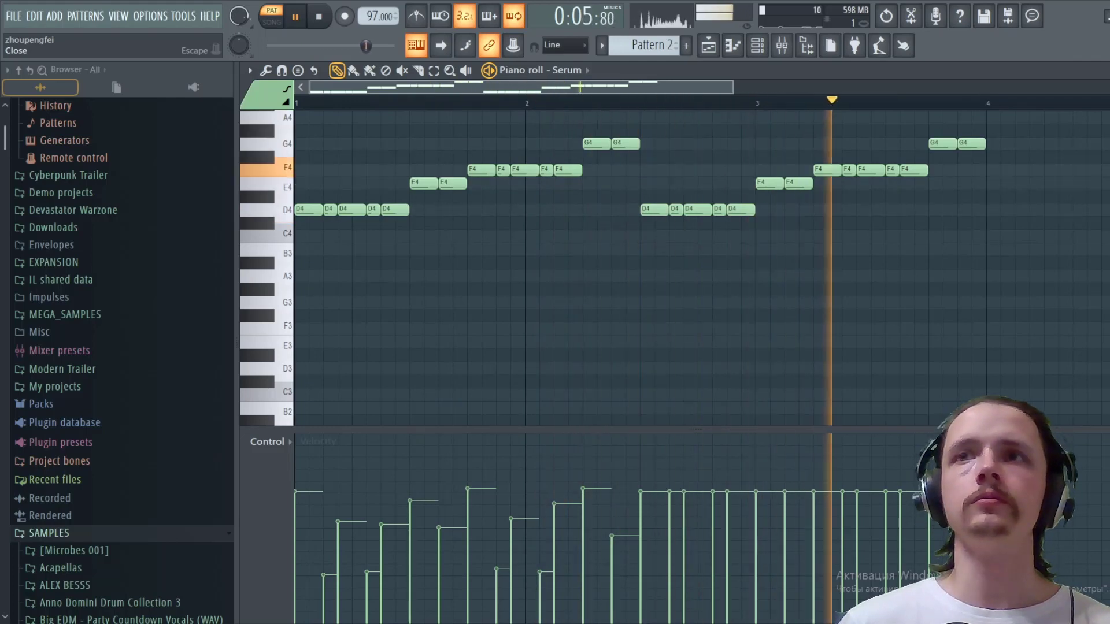
pyautogui.press('Escape')
pyautogui.press('space')
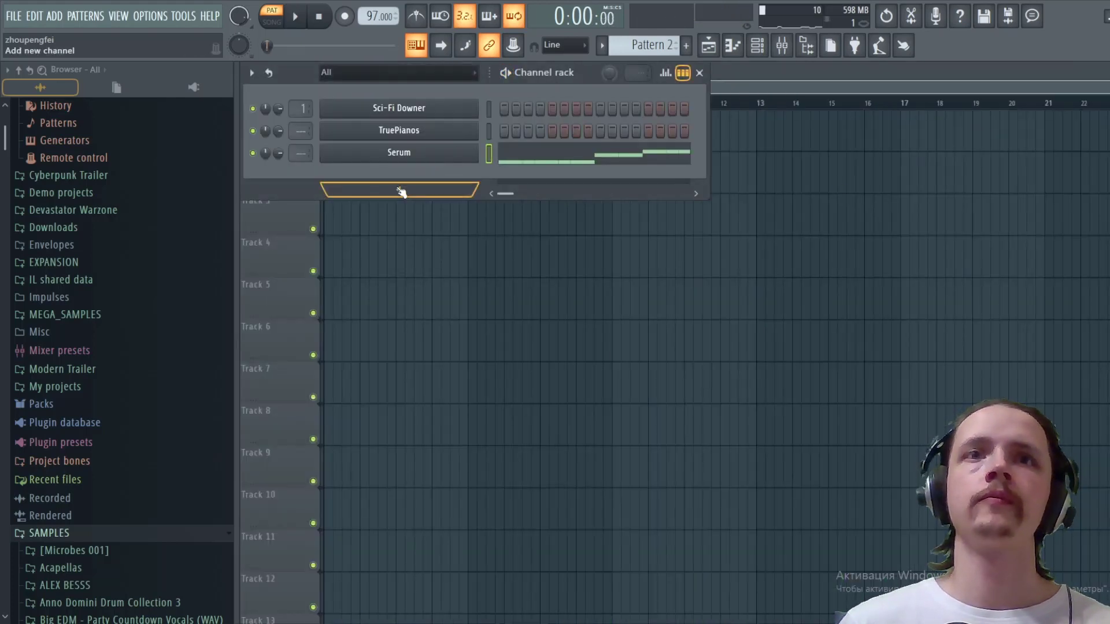
# Add a Zebra2 channel, load its initialize preset and show the Synthesis page
pyautogui.click(401, 191)
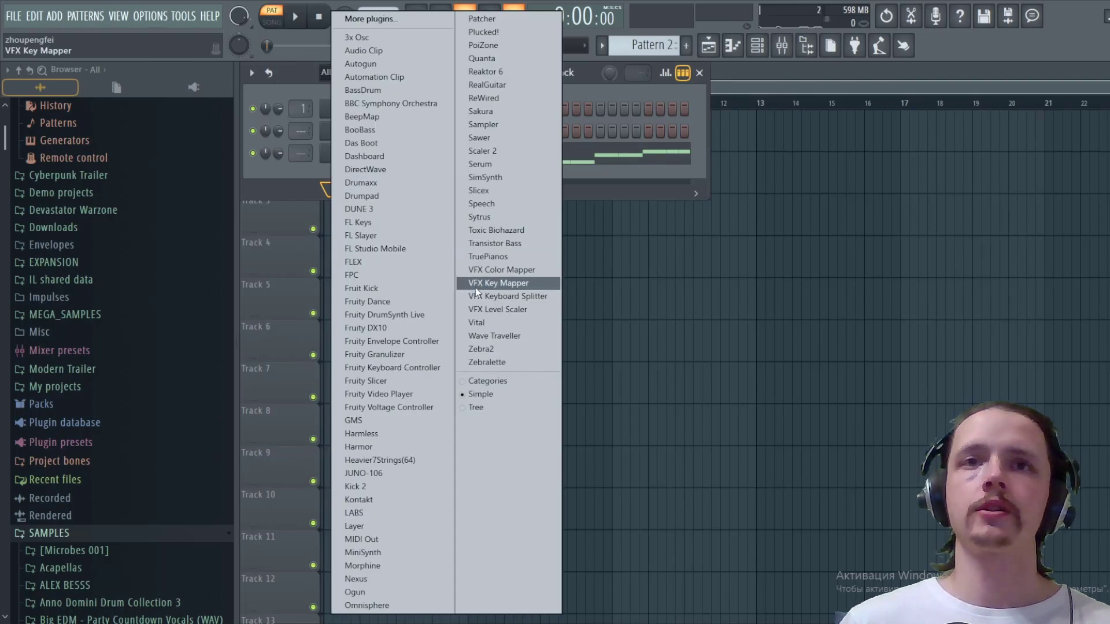
pyautogui.click(495, 351)
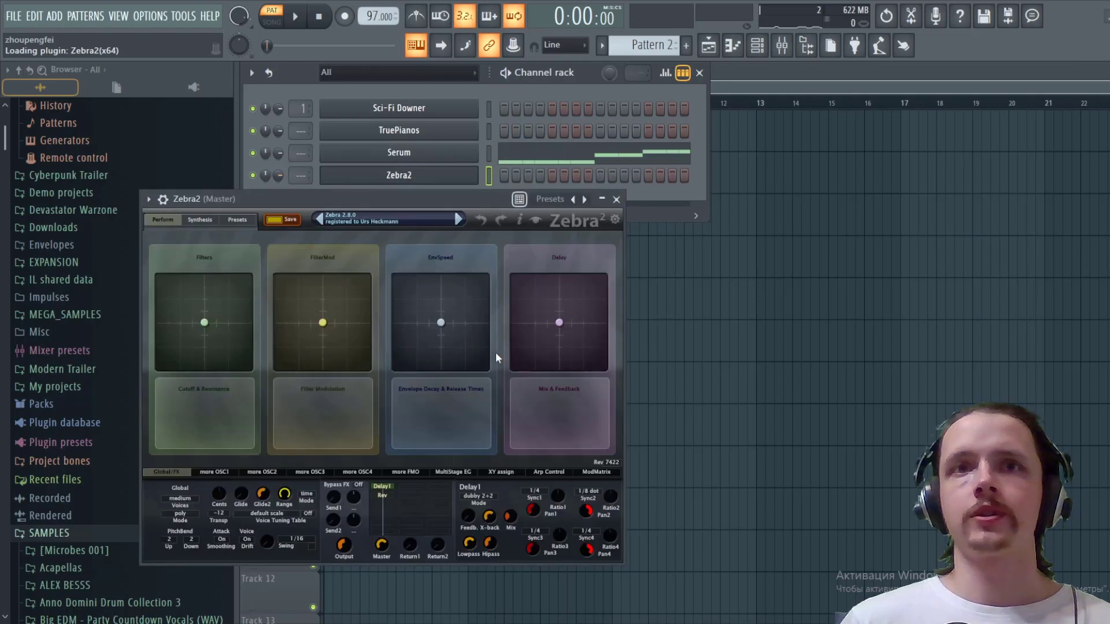
pyautogui.click(238, 219)
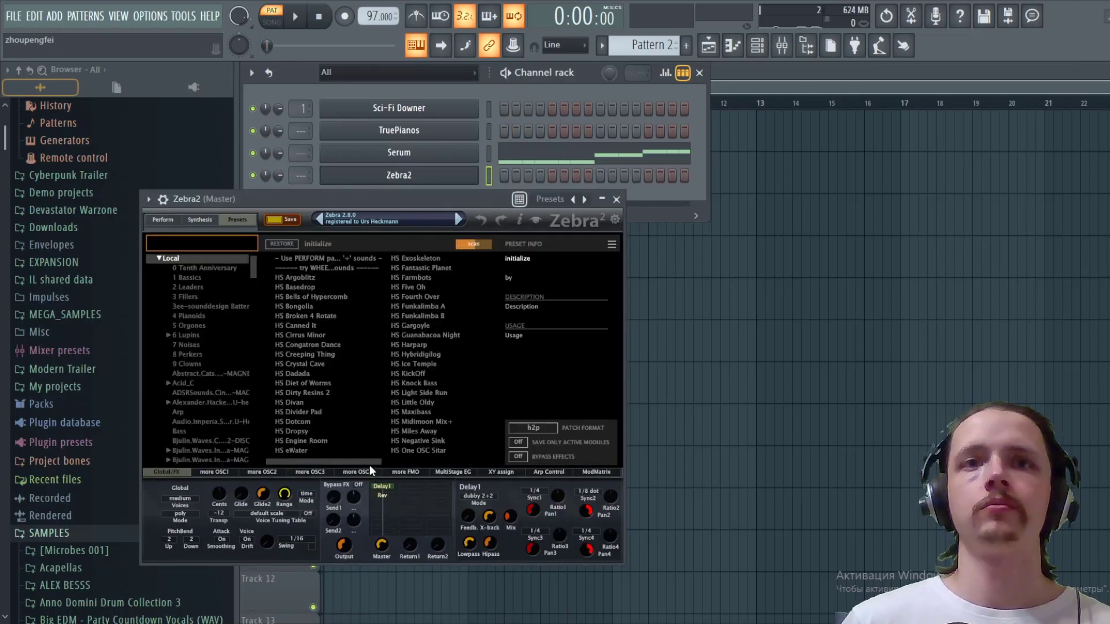
pyautogui.scroll(-1, 414, 439)
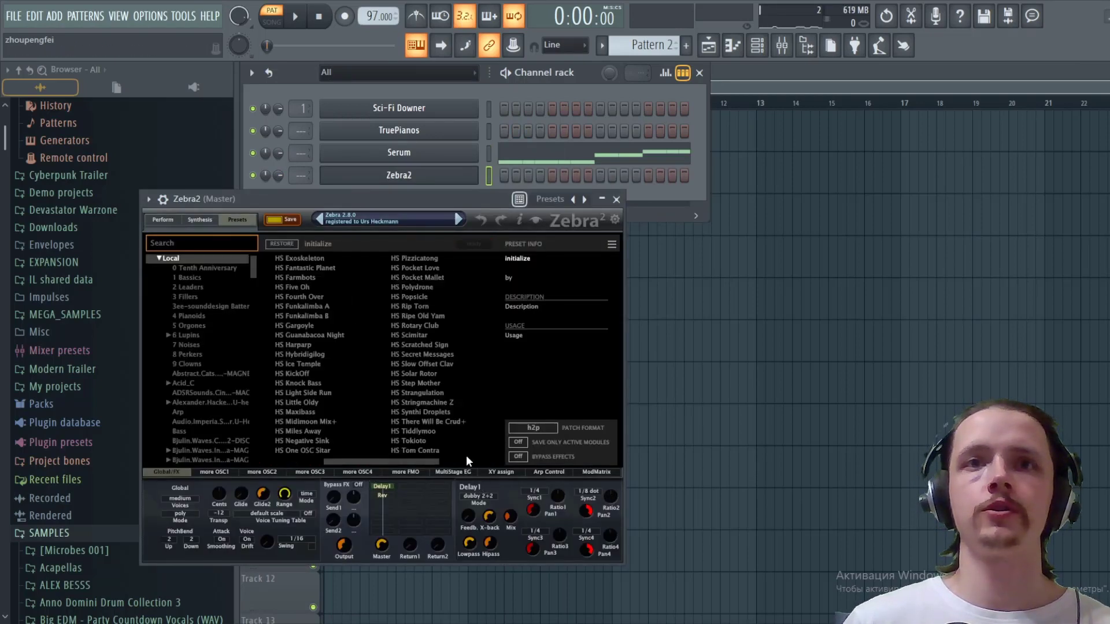
pyautogui.click(450, 463)
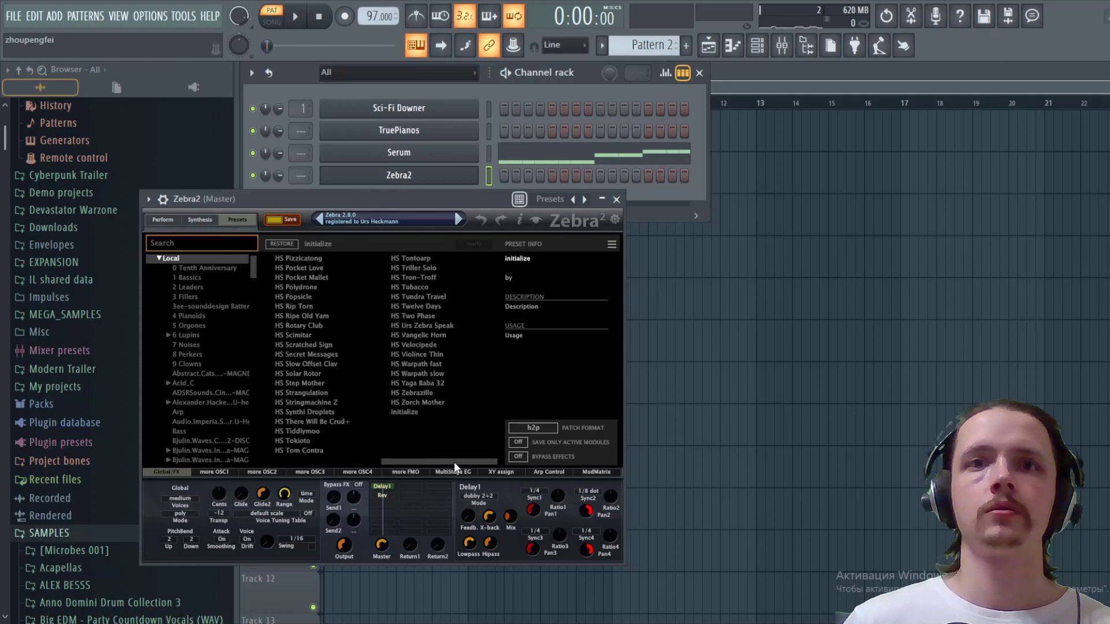
pyautogui.click(411, 413)
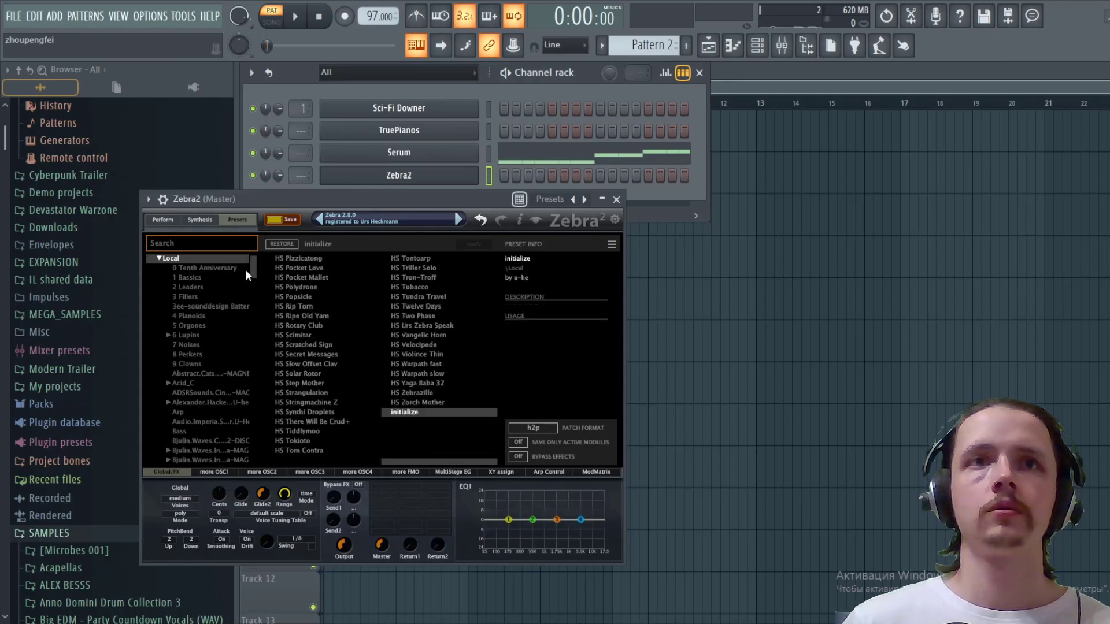
pyautogui.click(200, 220)
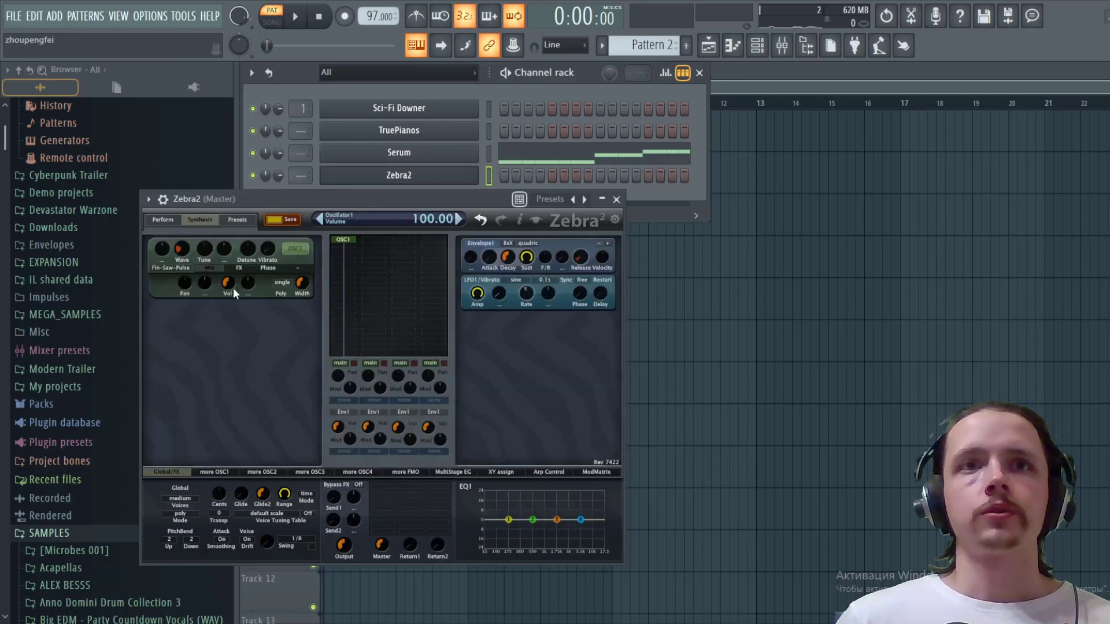
# Move the Pattern 2 notes from the Serum channel to the Zebra2 channel and play them
pyautogui.click(490, 157)
pyautogui.click(491, 176)
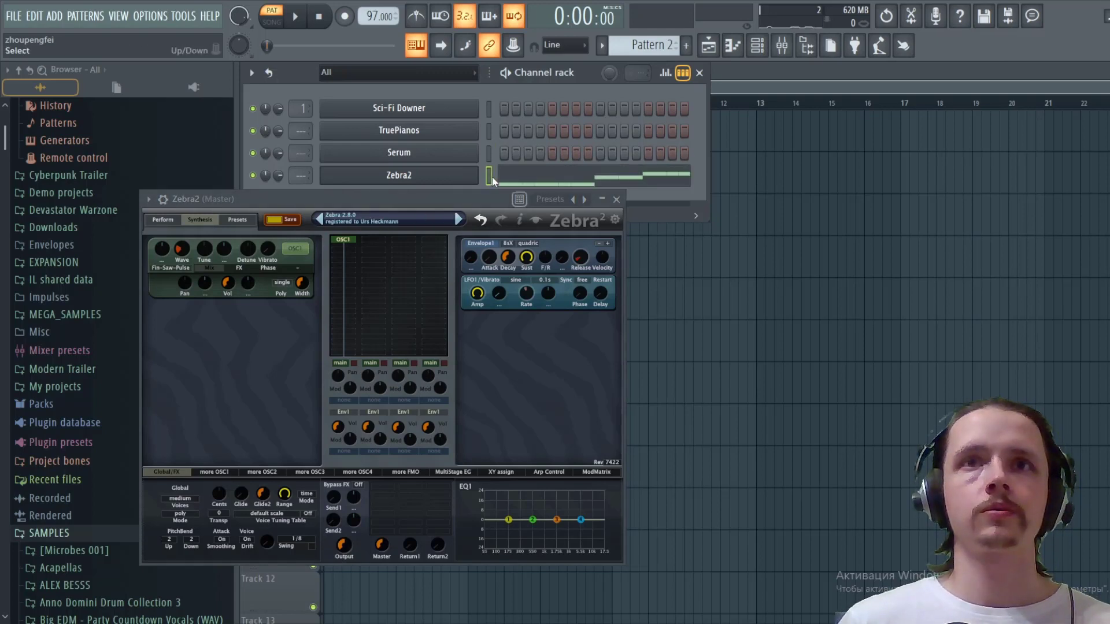
pyautogui.press('space')
pyautogui.press('space')
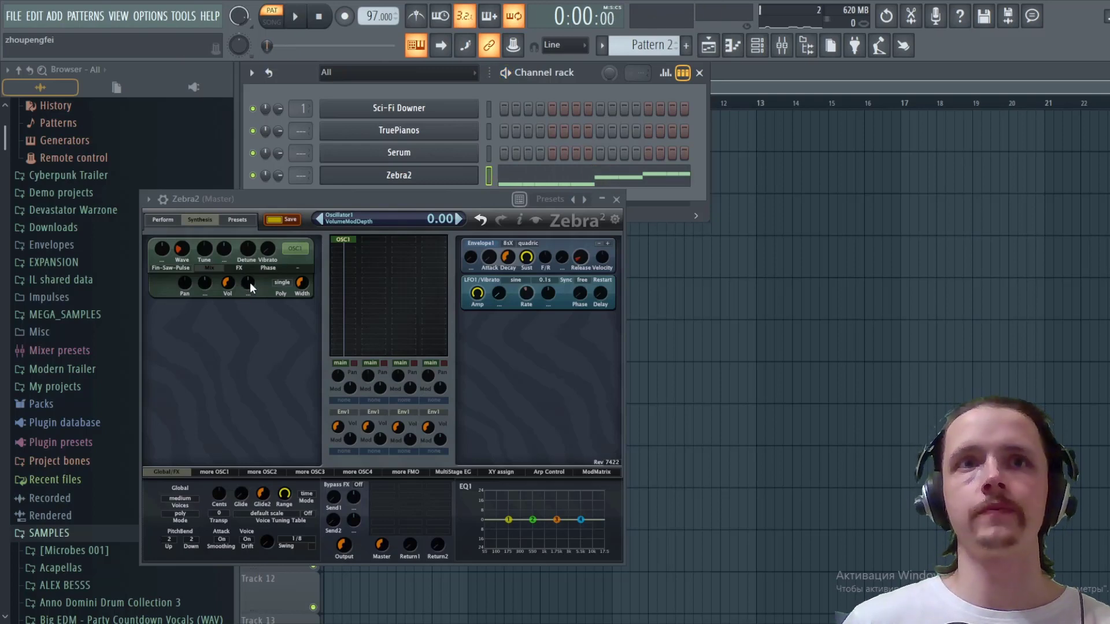
# Assign Velocity as the modulation source of the OSC1 volume, raise its depth and play the pattern
pyautogui.click(249, 287)
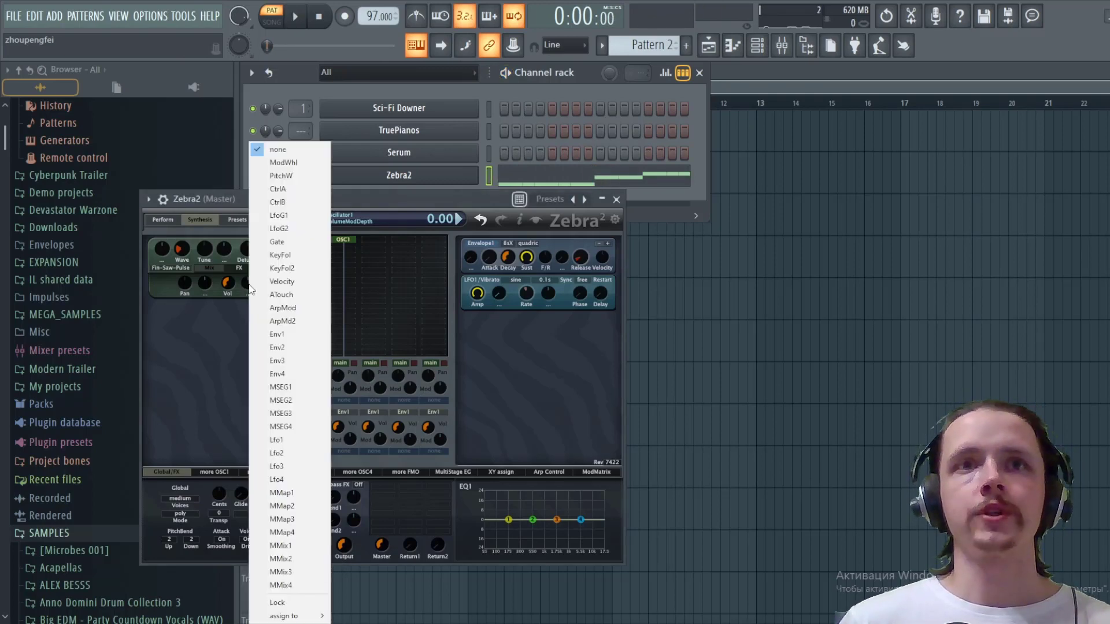
pyautogui.click(293, 283)
pyautogui.moveTo(248, 286); pyautogui.dragTo(253, 230)
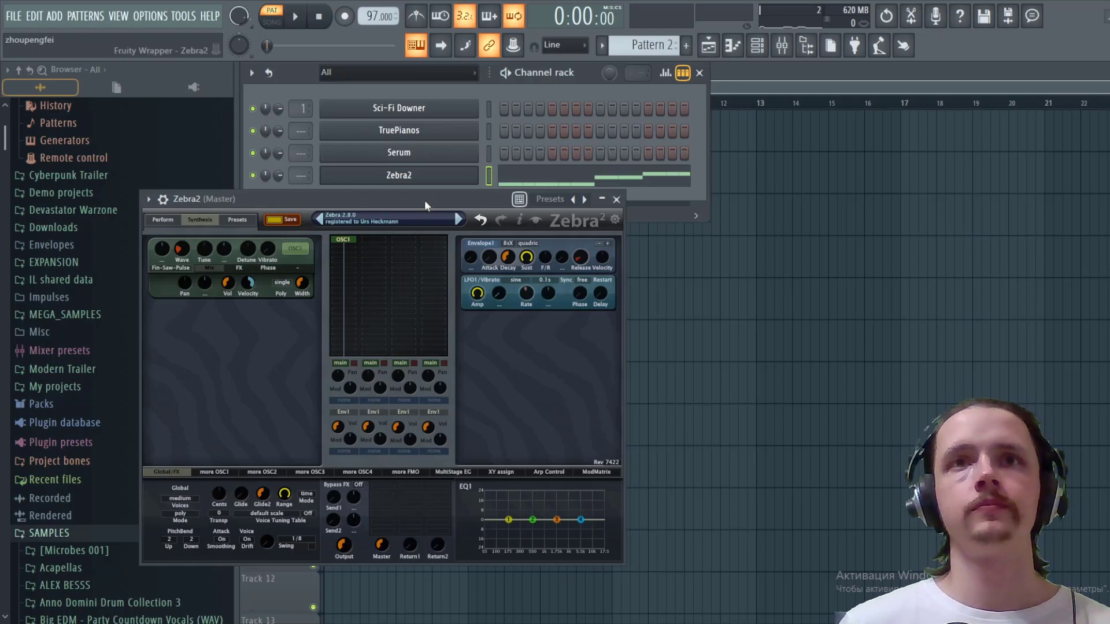
pyautogui.press('space')
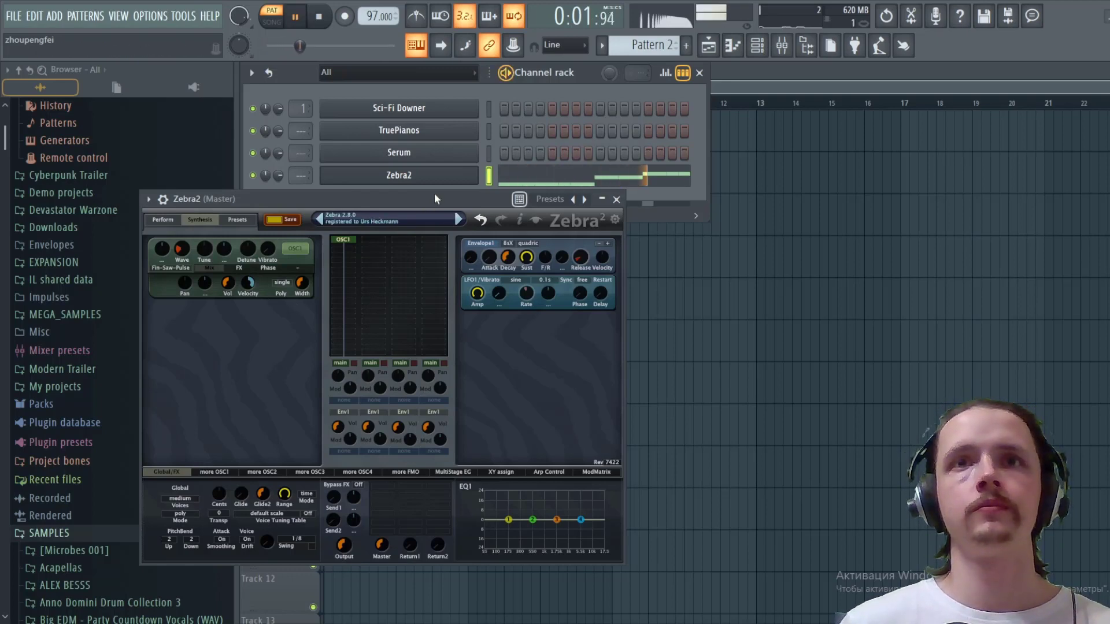
pyautogui.press('space')
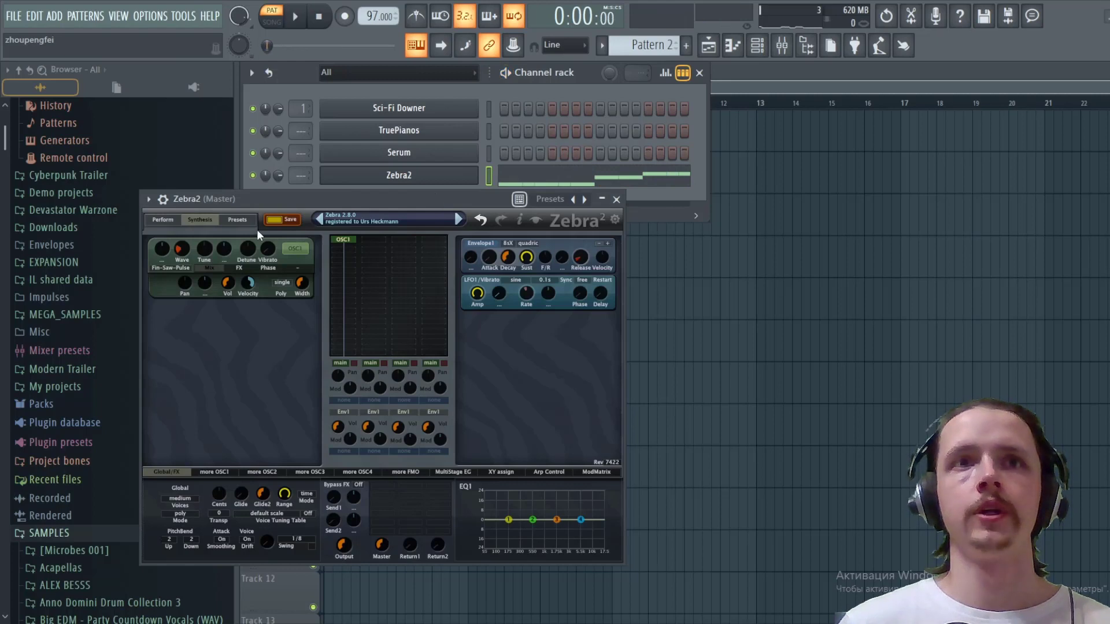
# Add a VCF1 filter below OSC1 and assign Velocity to its cutoff with a raised modulation depth
pyautogui.rightClick(349, 246)
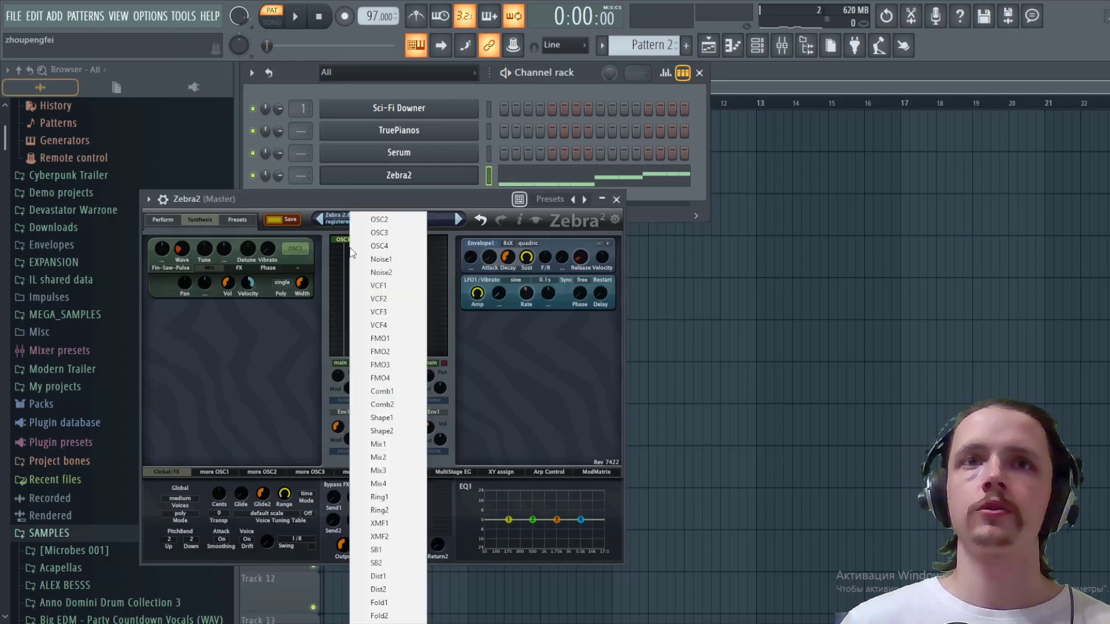
pyautogui.click(382, 285)
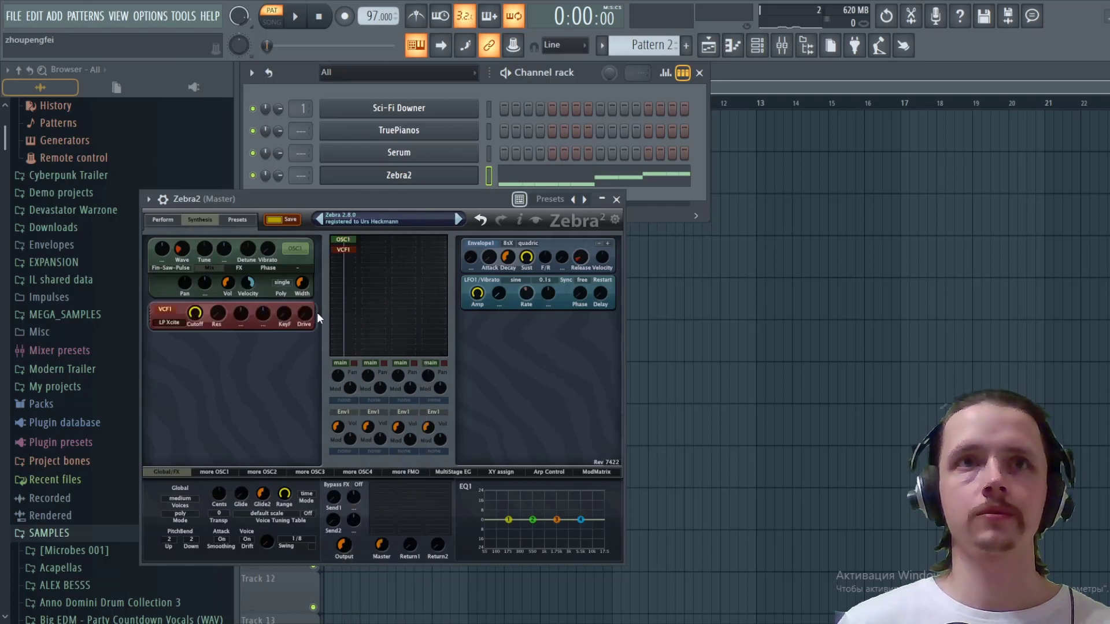
pyautogui.click(244, 317)
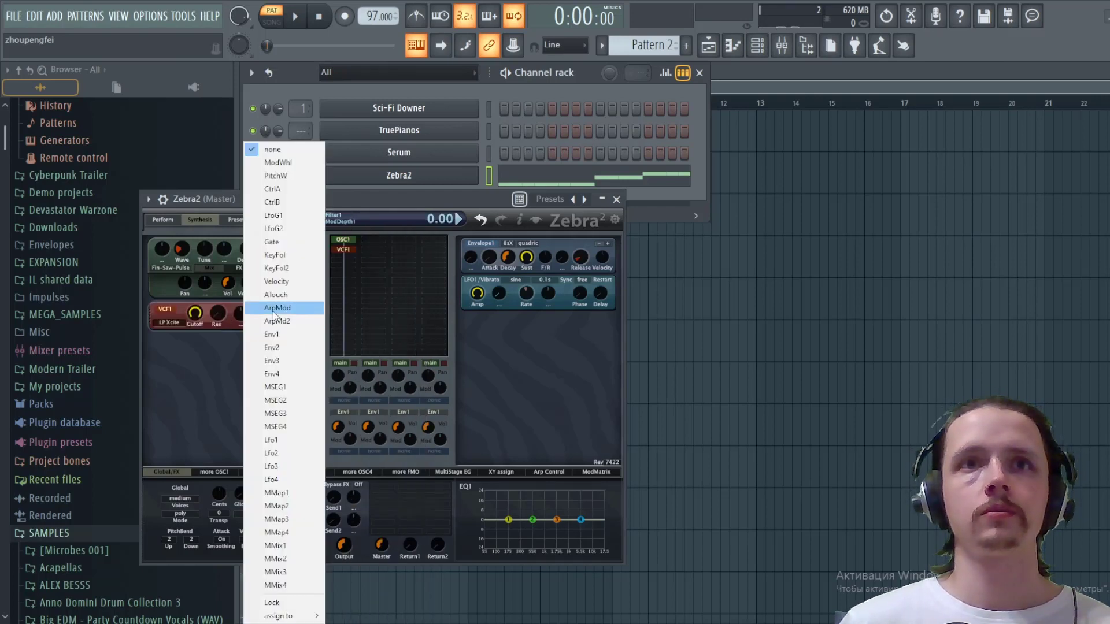
pyautogui.click(279, 282)
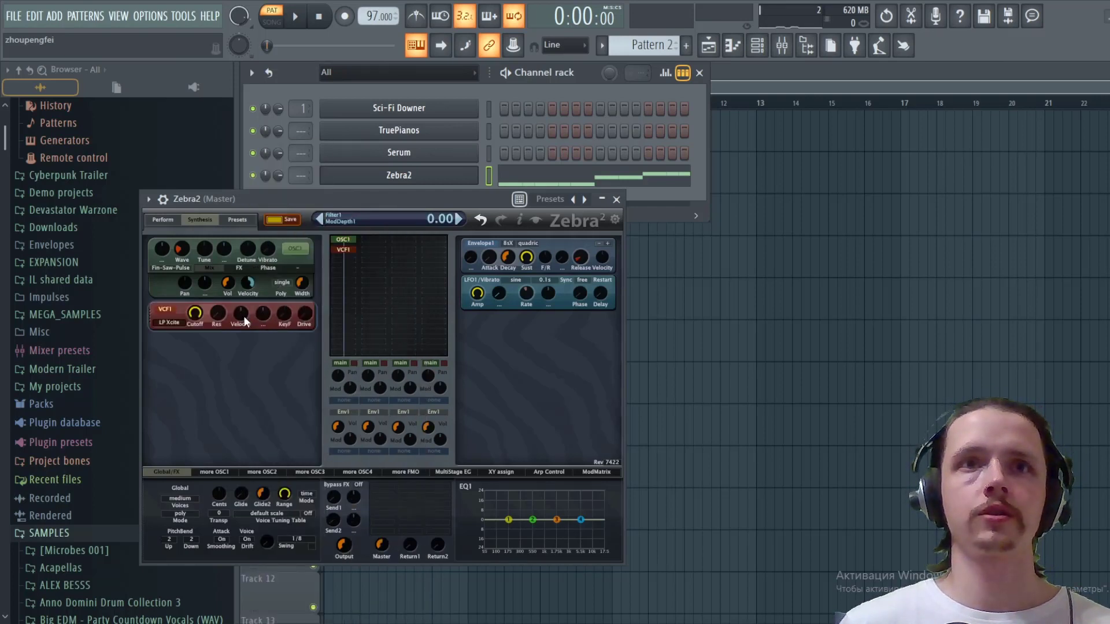
pyautogui.moveTo(245, 322); pyautogui.dragTo(250, 266)
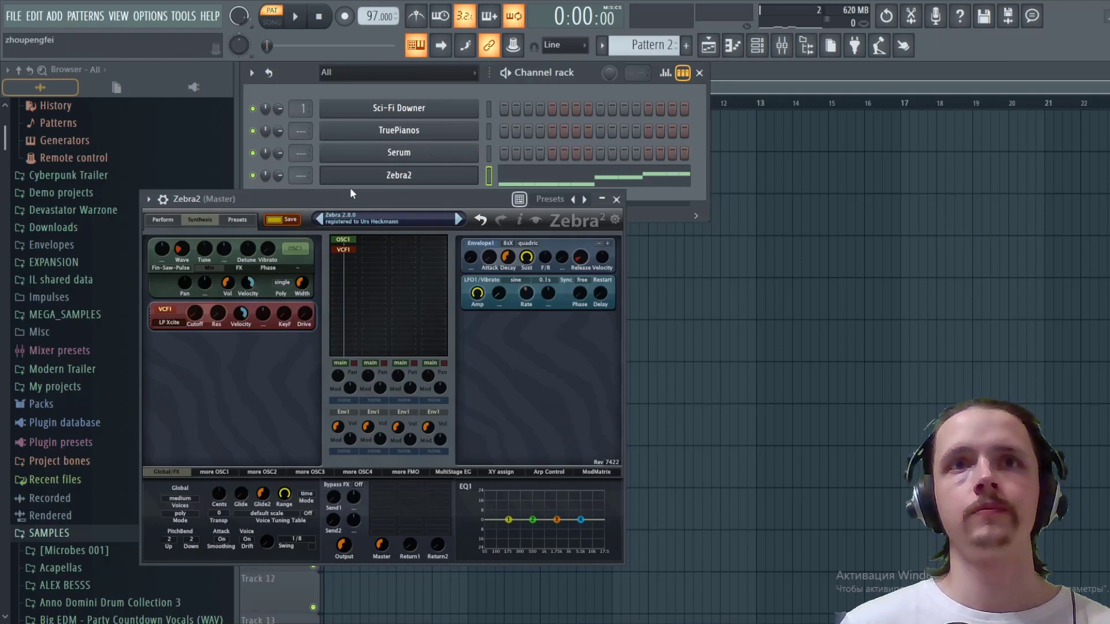
# Set the VCF1 cutoff to 33.00 during playback and check the Zebra2 notes and velocities in the piano roll
pyautogui.press('space')
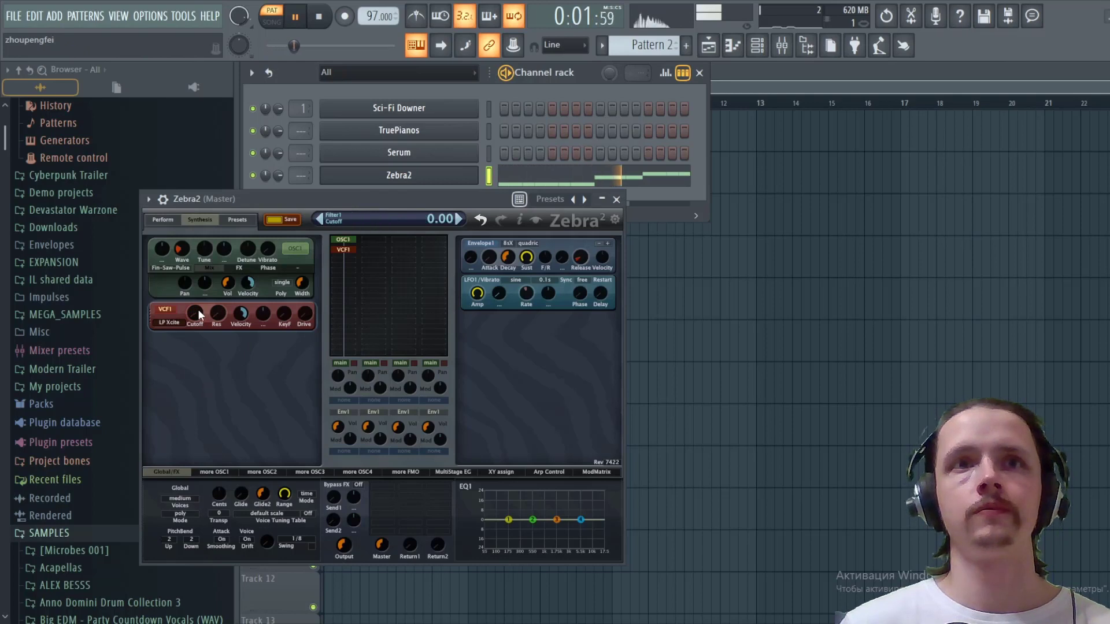
pyautogui.moveTo(198, 310)
pyautogui.mouseDown()
pyautogui.moveTo(197, 290)
pyautogui.moveTo(197, 315)
pyautogui.mouseUp()
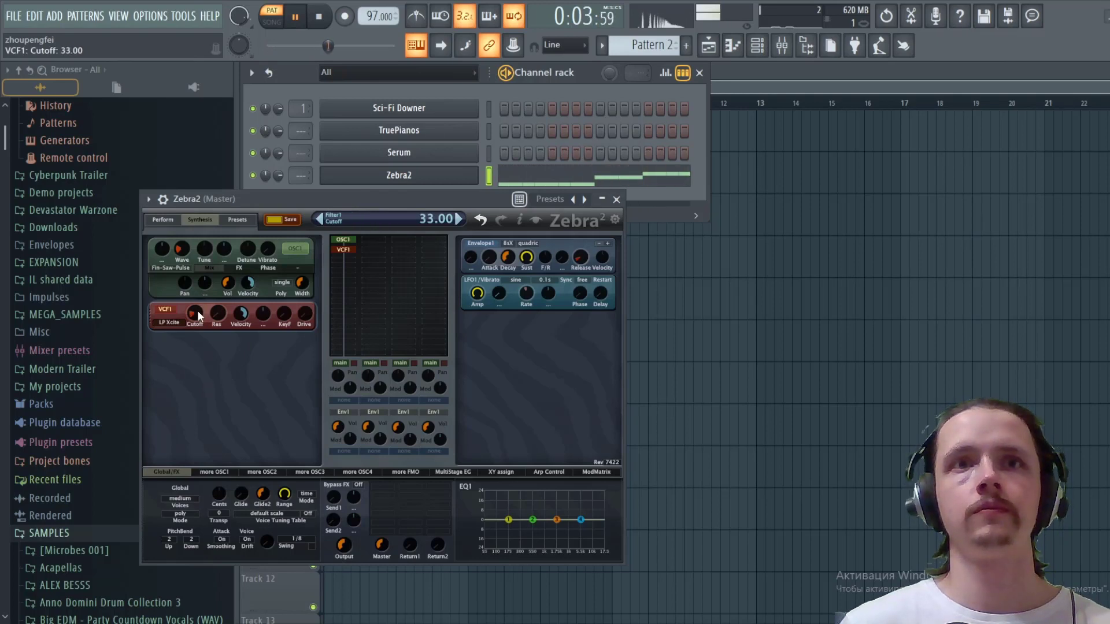
pyautogui.click(631, 184)
pyautogui.moveTo(476, 193); pyautogui.dragTo(356, 60)
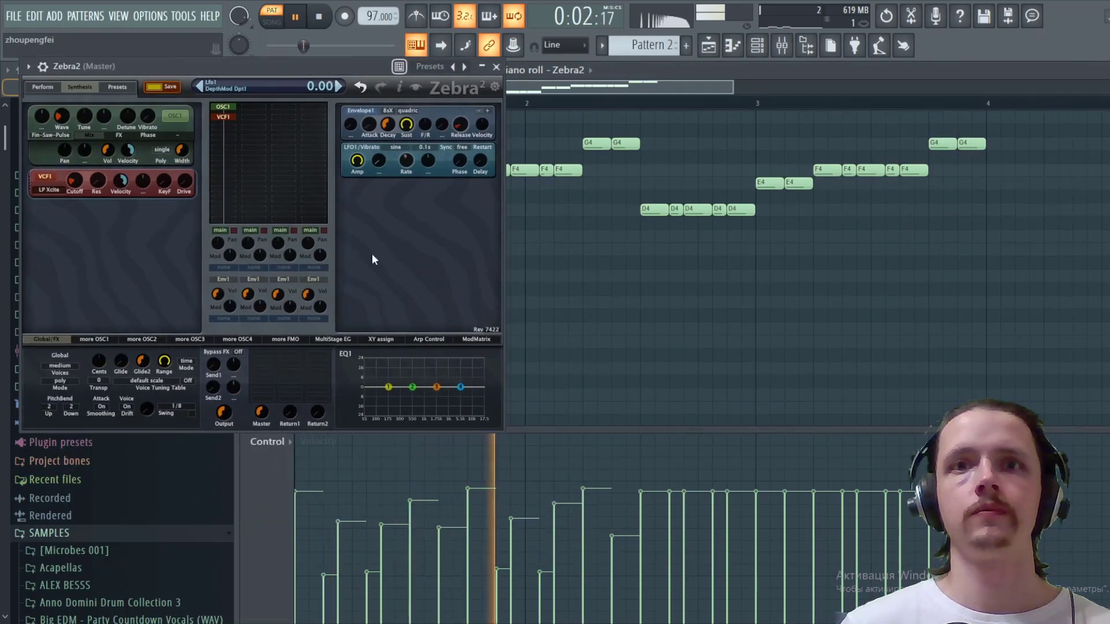
pyautogui.press('space')
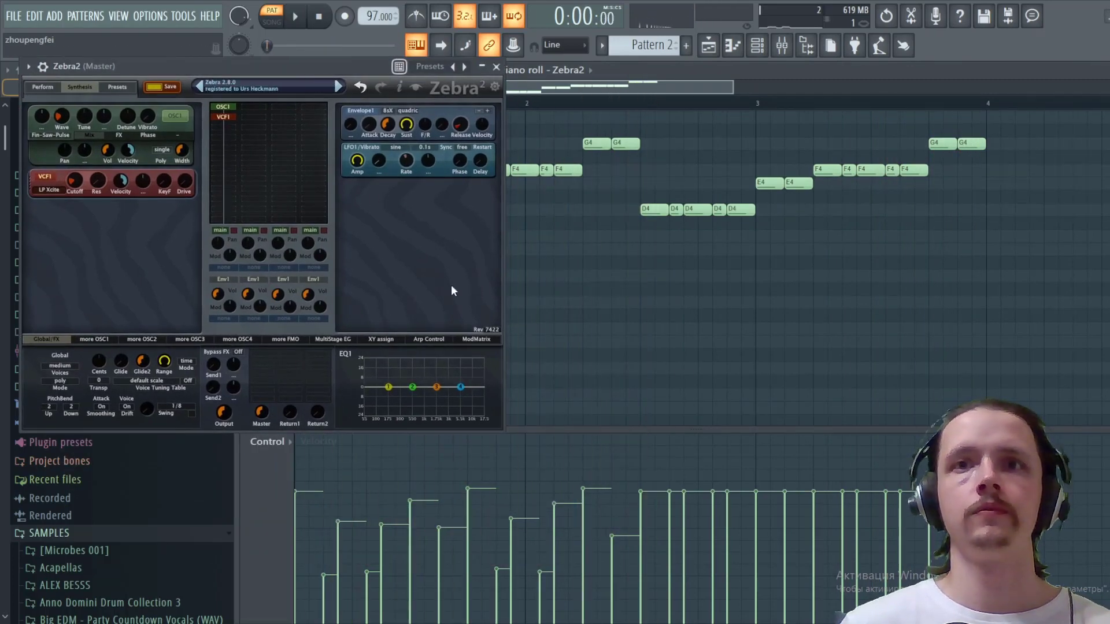
pyautogui.press('Escape')
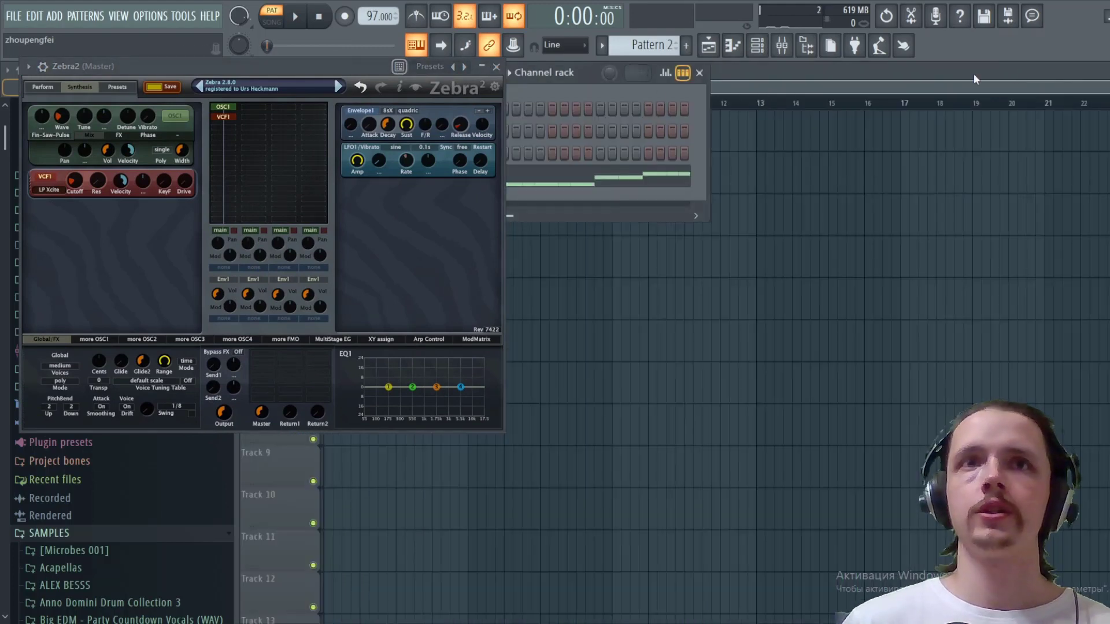
# Close Zebra2, add a DUNE 3 channel and move its window clear of the browser
pyautogui.click(496, 67)
pyautogui.click(400, 214)
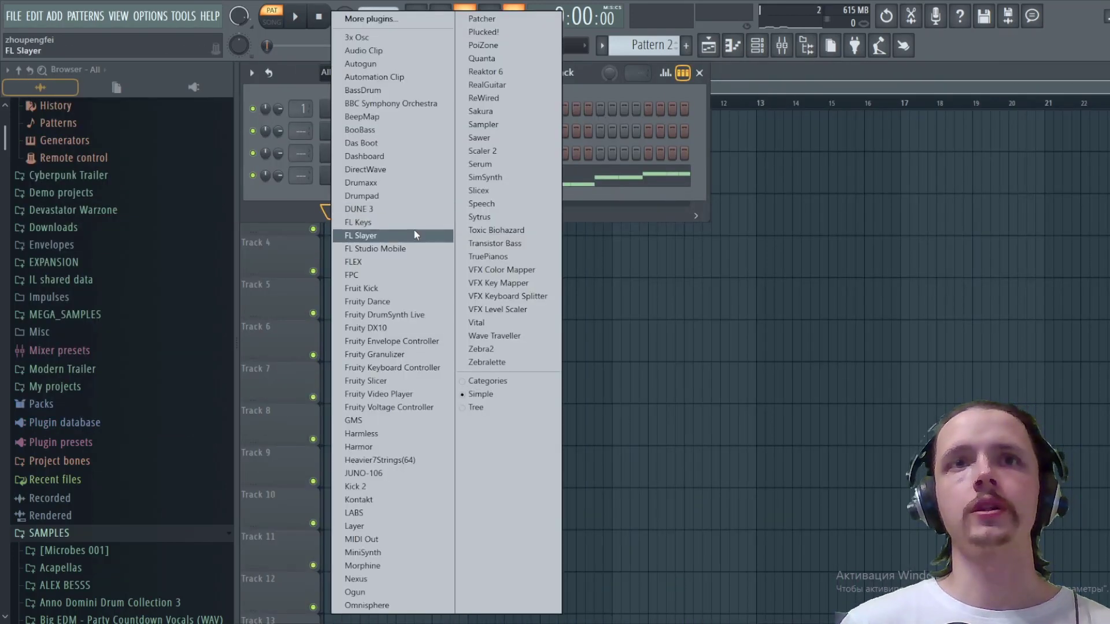
pyautogui.click(410, 210)
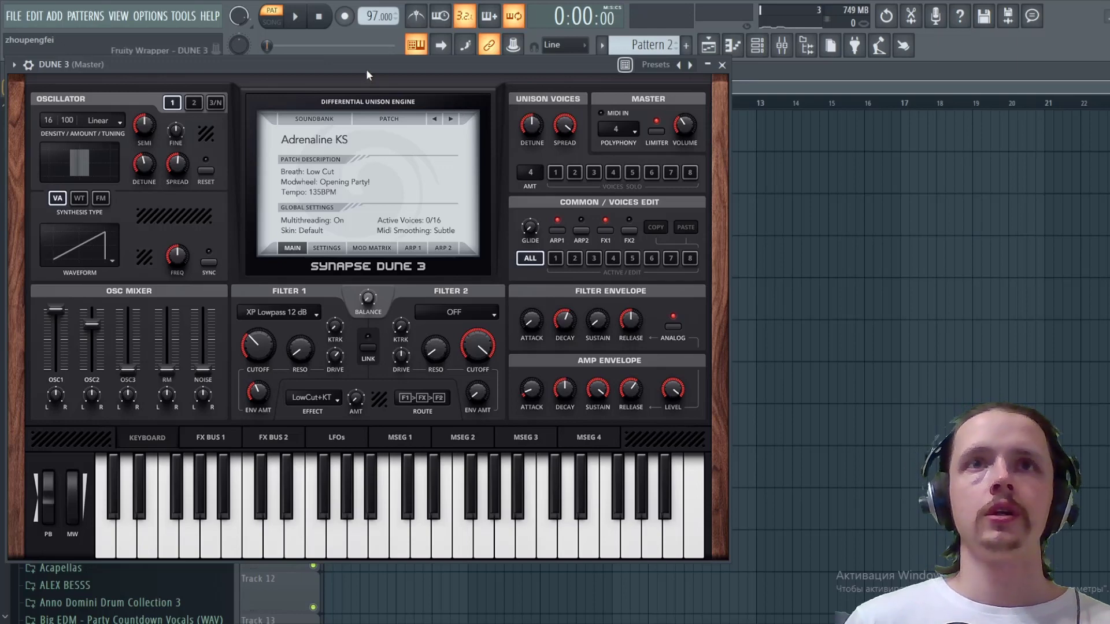
pyautogui.moveTo(365, 69); pyautogui.dragTo(587, 127)
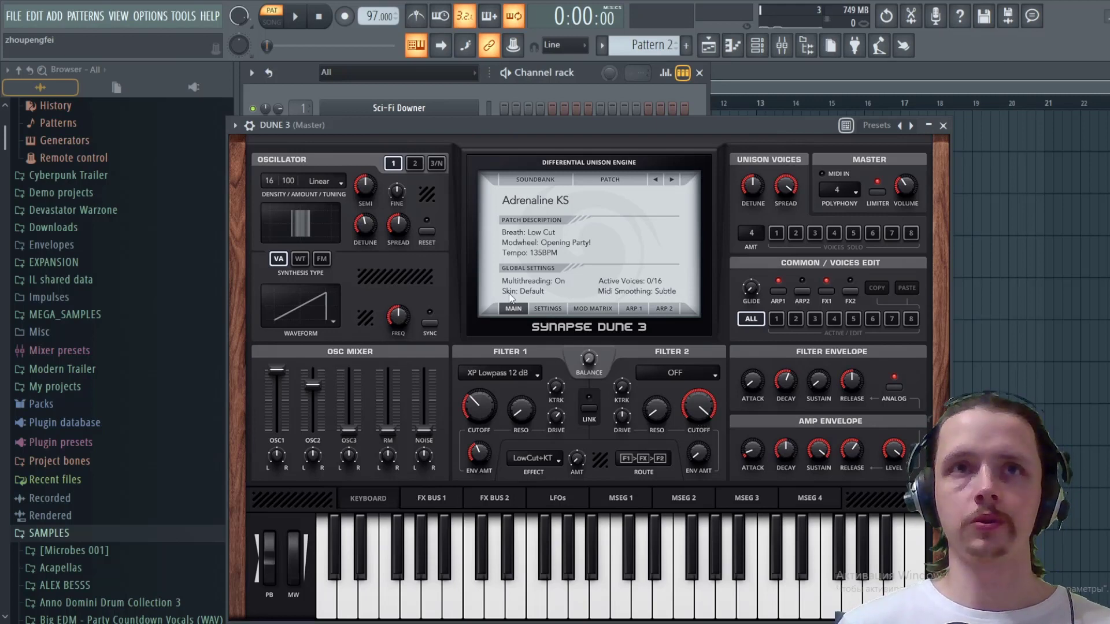
# In DUNE 3's mod matrix, route Velocity to Osc 1 Volume in slot 7 with an amount of +100
pyautogui.click(592, 308)
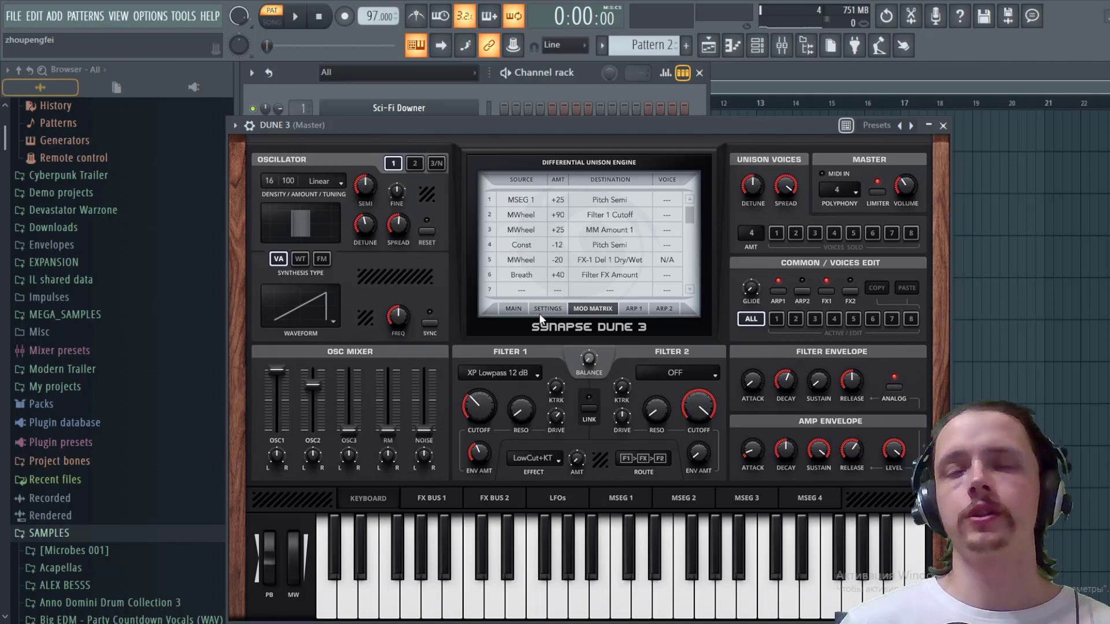
pyautogui.click(513, 308)
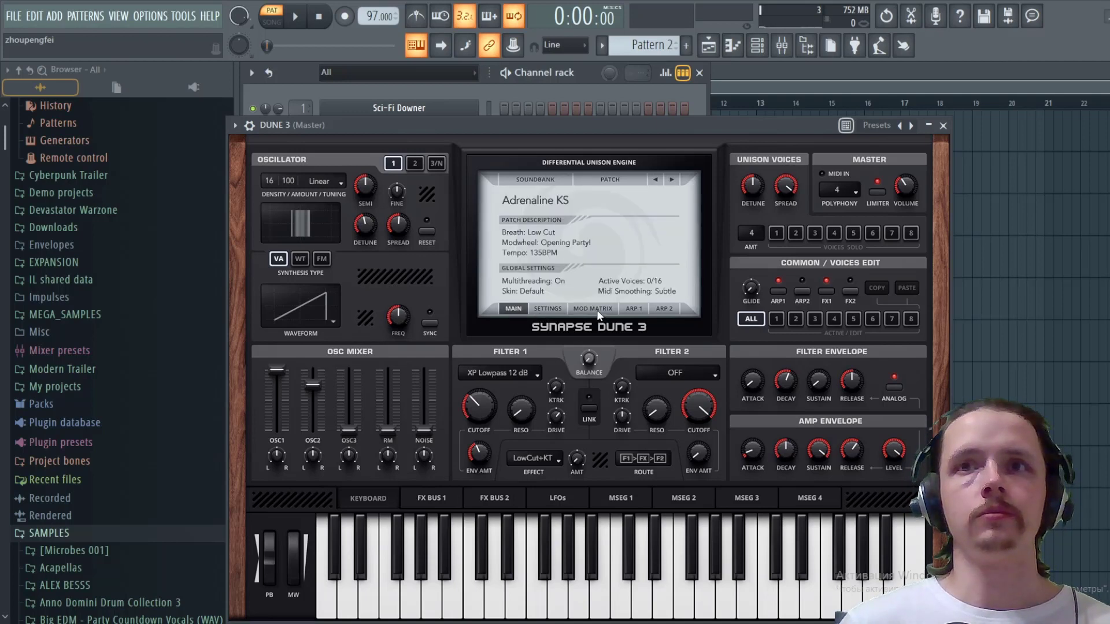
pyautogui.click(597, 310)
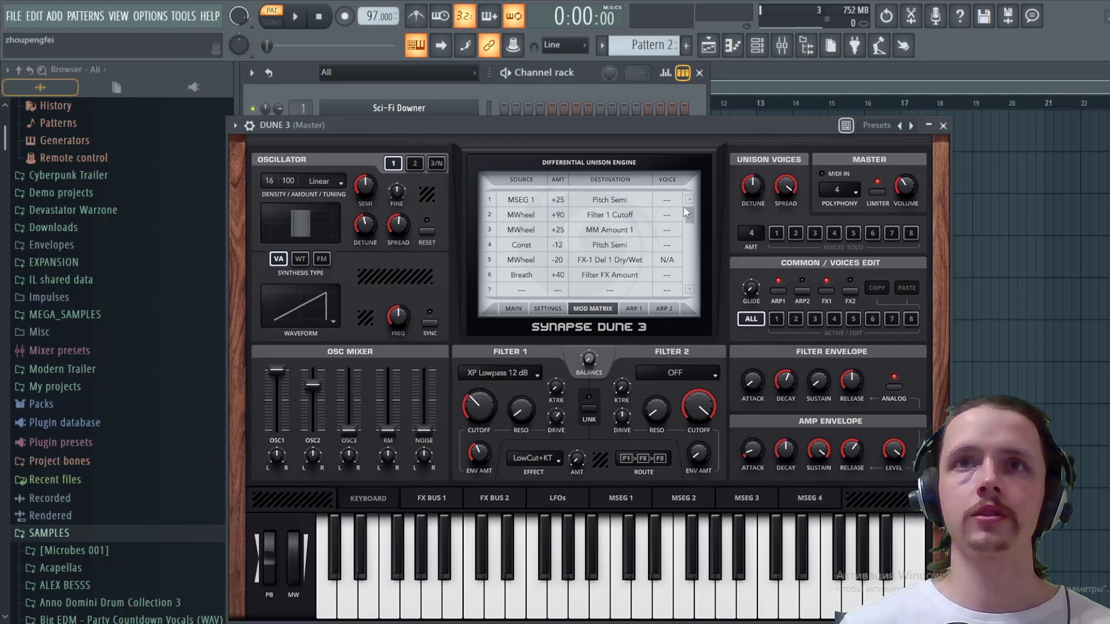
pyautogui.moveTo(691, 214); pyautogui.dragTo(691, 209)
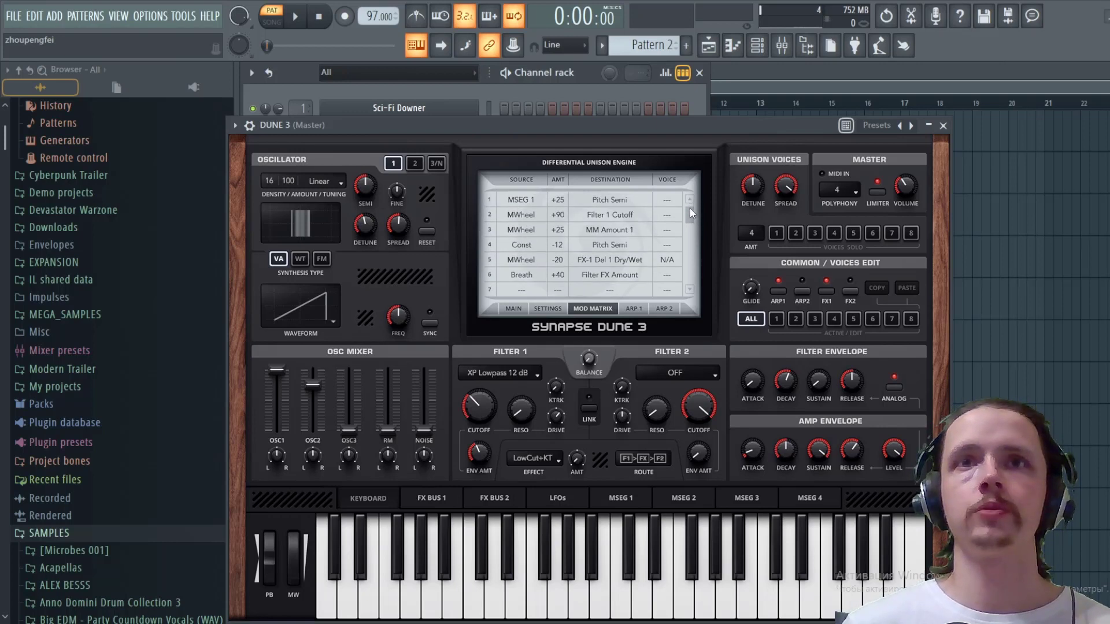
pyautogui.moveTo(689, 213); pyautogui.dragTo(689, 218)
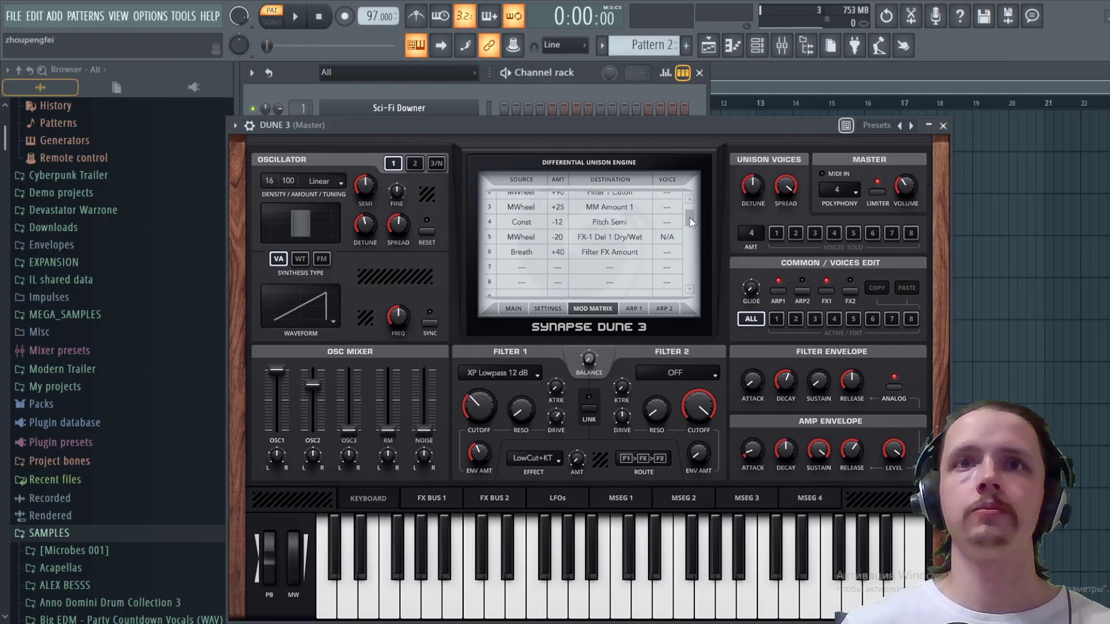
pyautogui.click(520, 269)
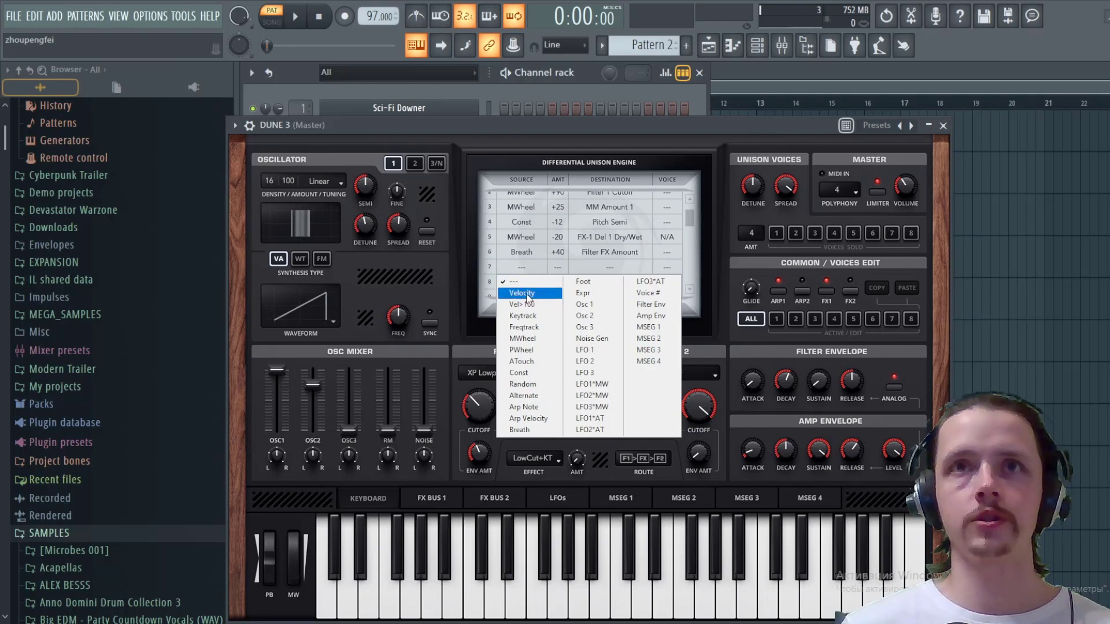
pyautogui.click(527, 294)
pyautogui.moveTo(556, 266); pyautogui.dragTo(570, 173)
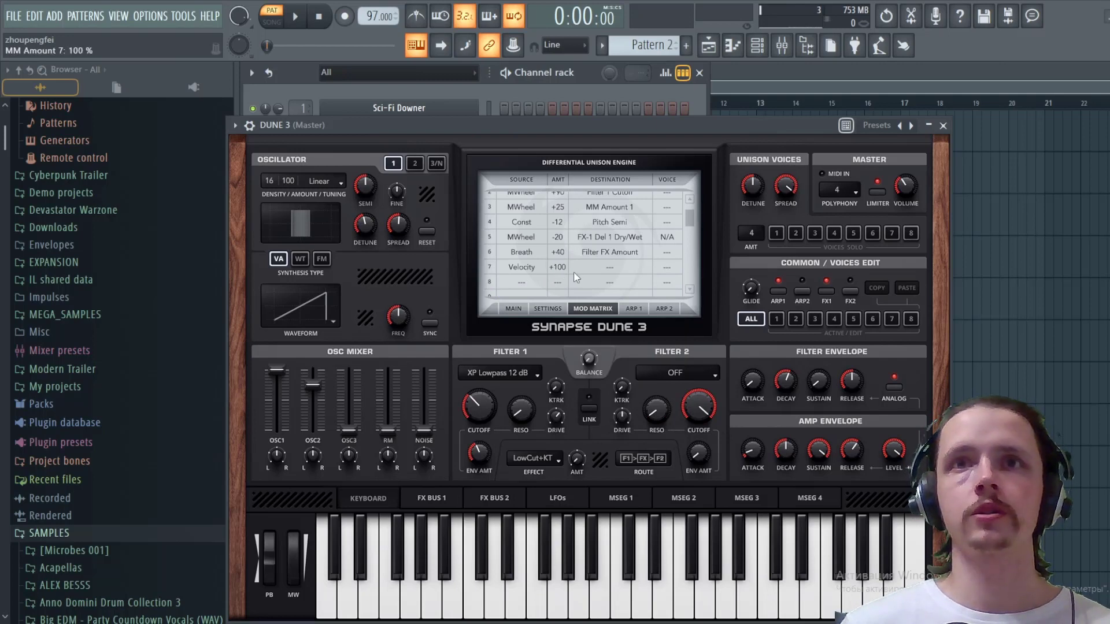
pyautogui.click(612, 272)
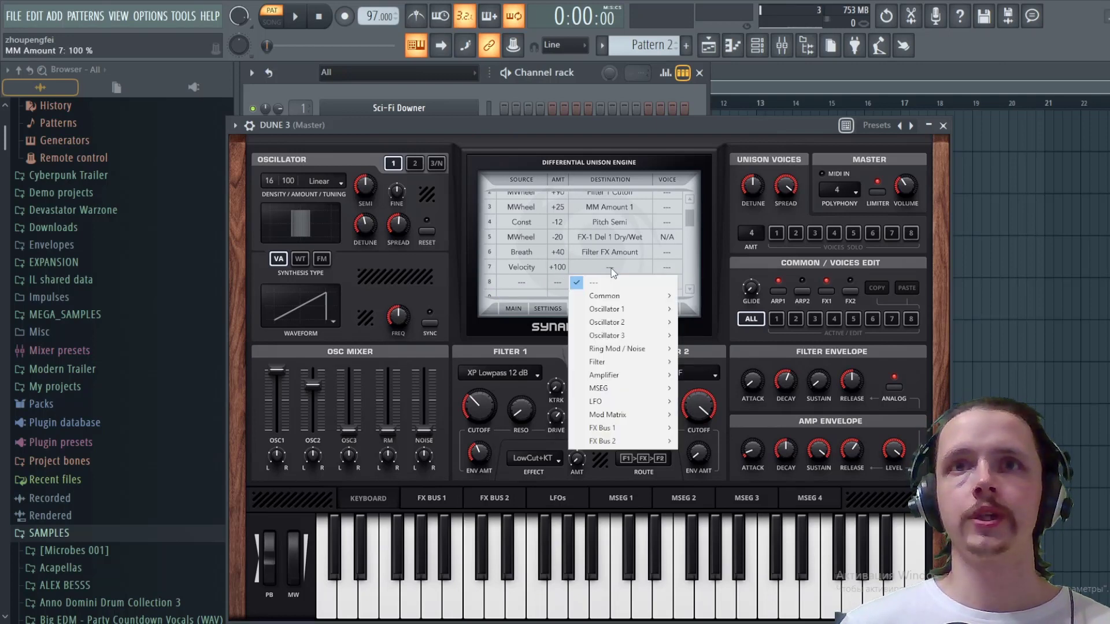
pyautogui.moveTo(629, 311)
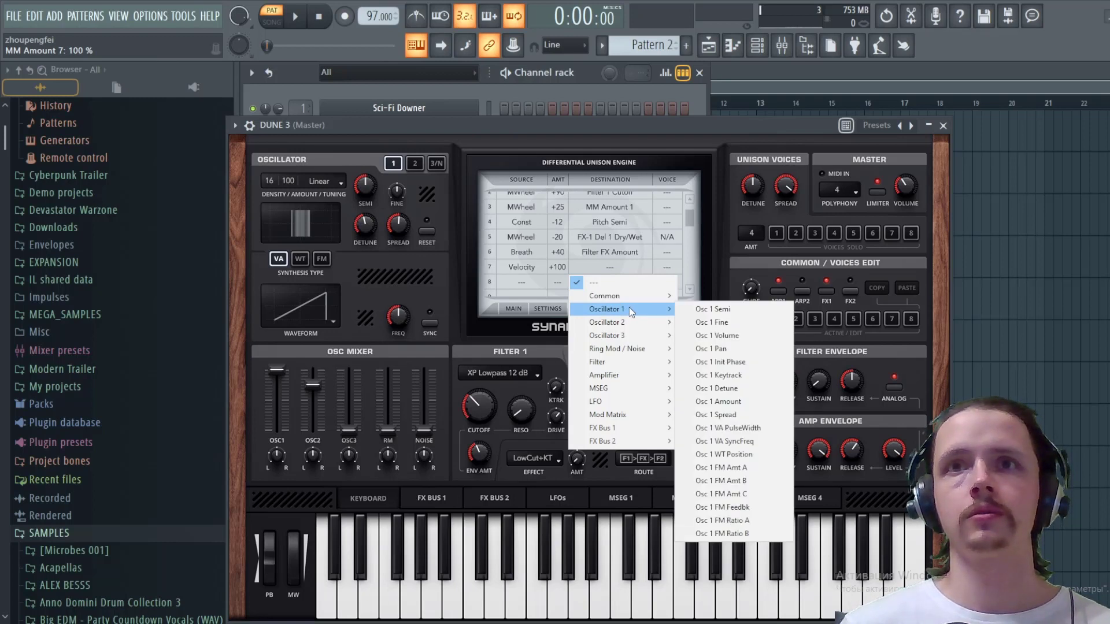
pyautogui.click(719, 337)
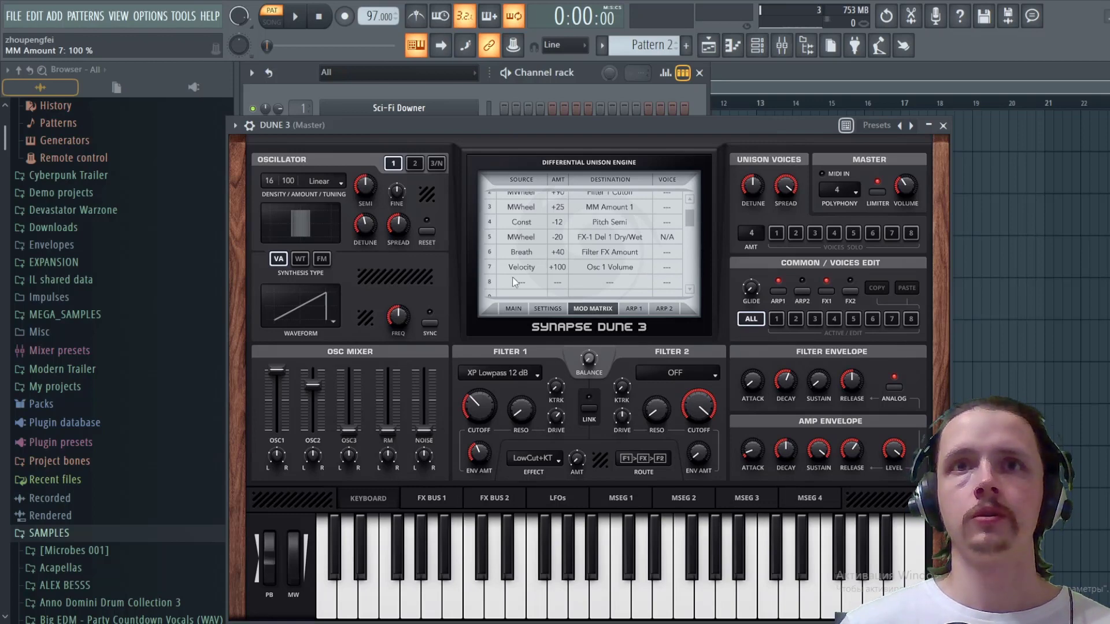
# Select only the DUNE 3 channel in the channel rack, paste the notes into it and play the pattern
pyautogui.press('space')
pyautogui.press('space')
pyautogui.moveTo(570, 124); pyautogui.dragTo(605, 323)
pyautogui.moveTo(491, 182); pyautogui.dragTo(488, 203)
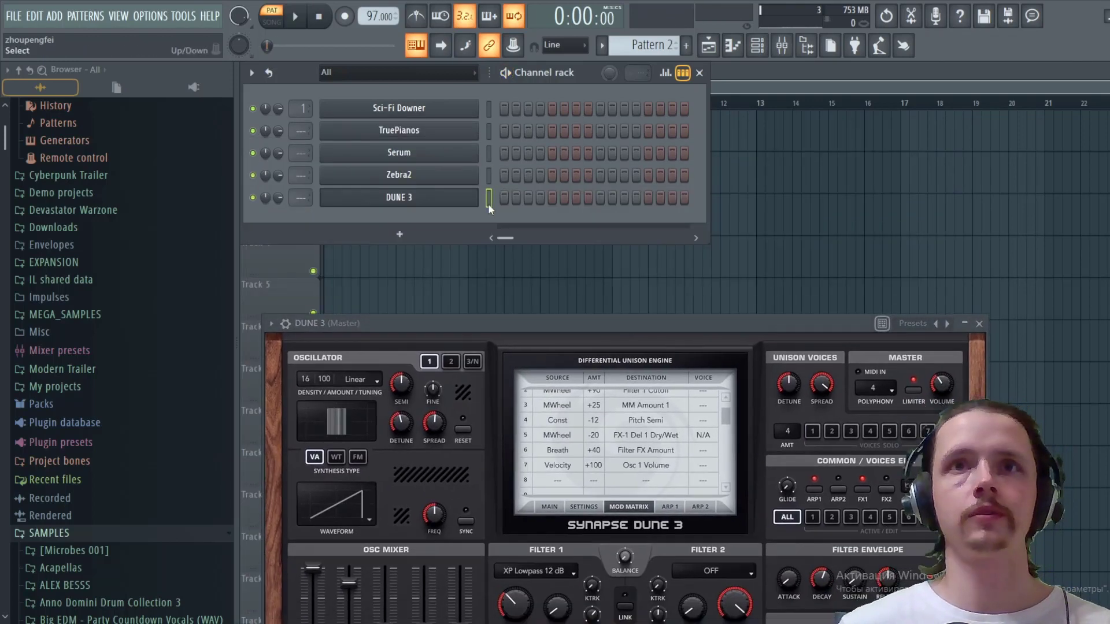
pyautogui.press('space')
pyautogui.moveTo(602, 320); pyautogui.dragTo(614, 127)
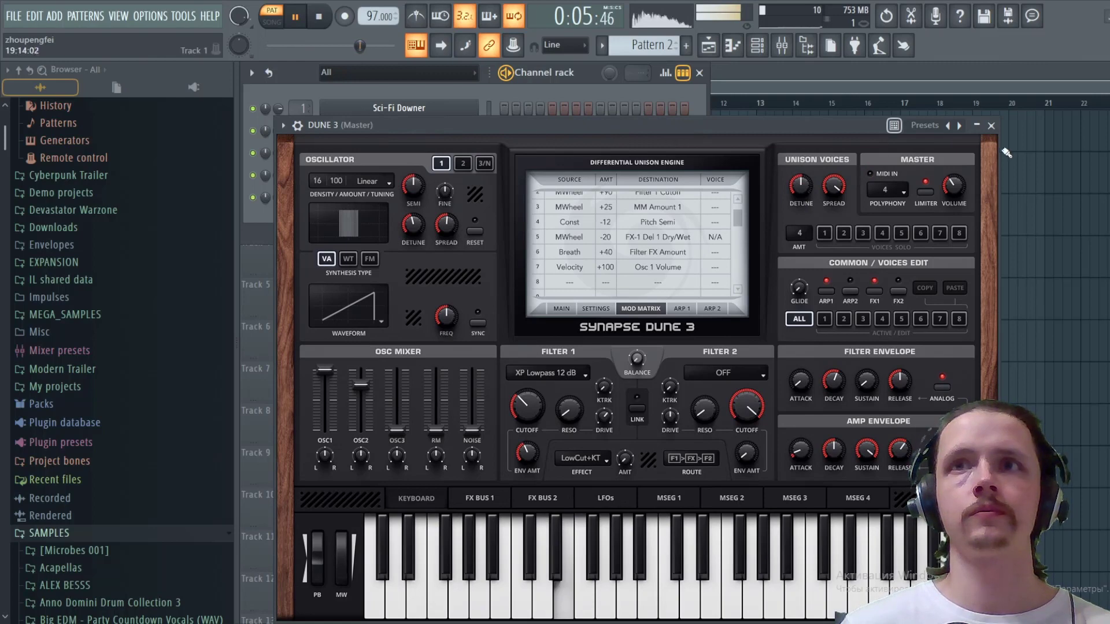
# Close the DUNE 3 window and check its notes and velocities in the piano roll, stopping playback
pyautogui.click(993, 130)
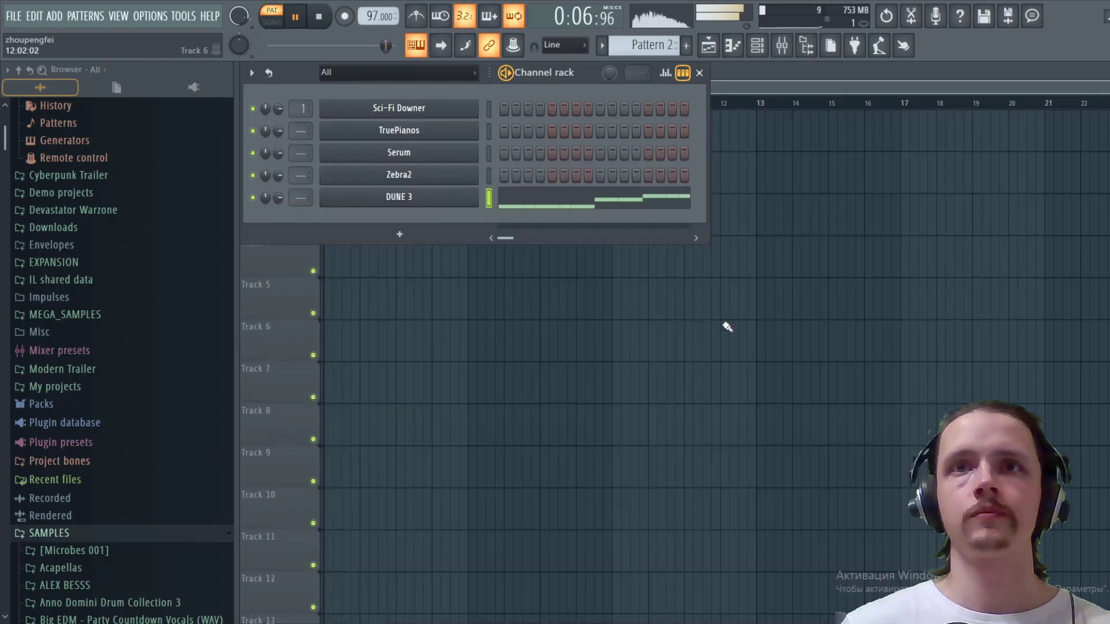
pyautogui.click(554, 206)
pyautogui.press('space')
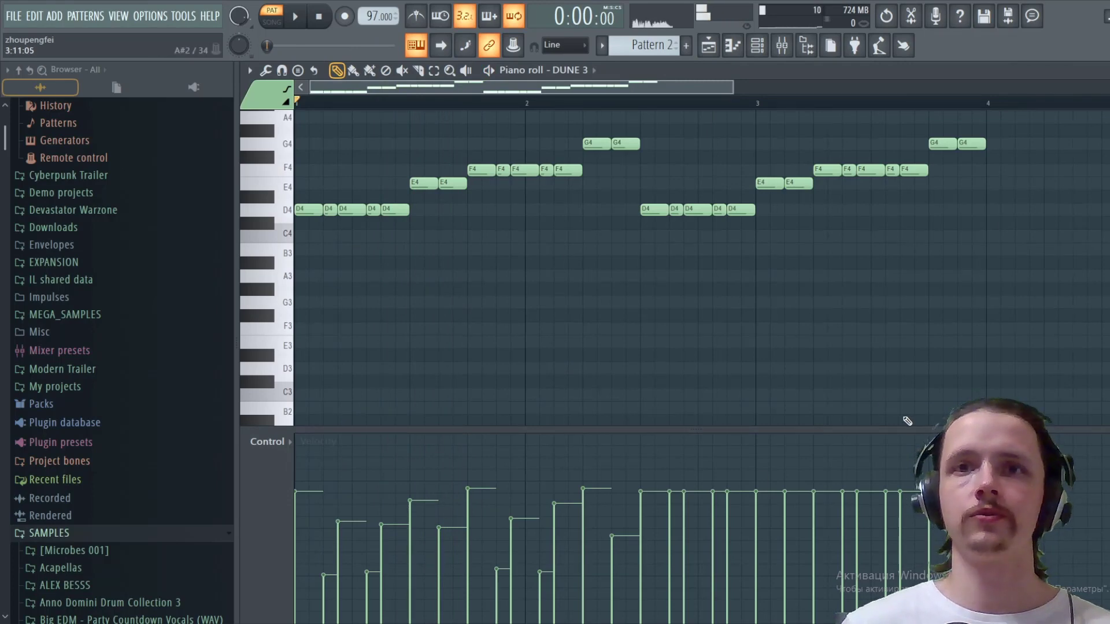
pyautogui.press('F7')
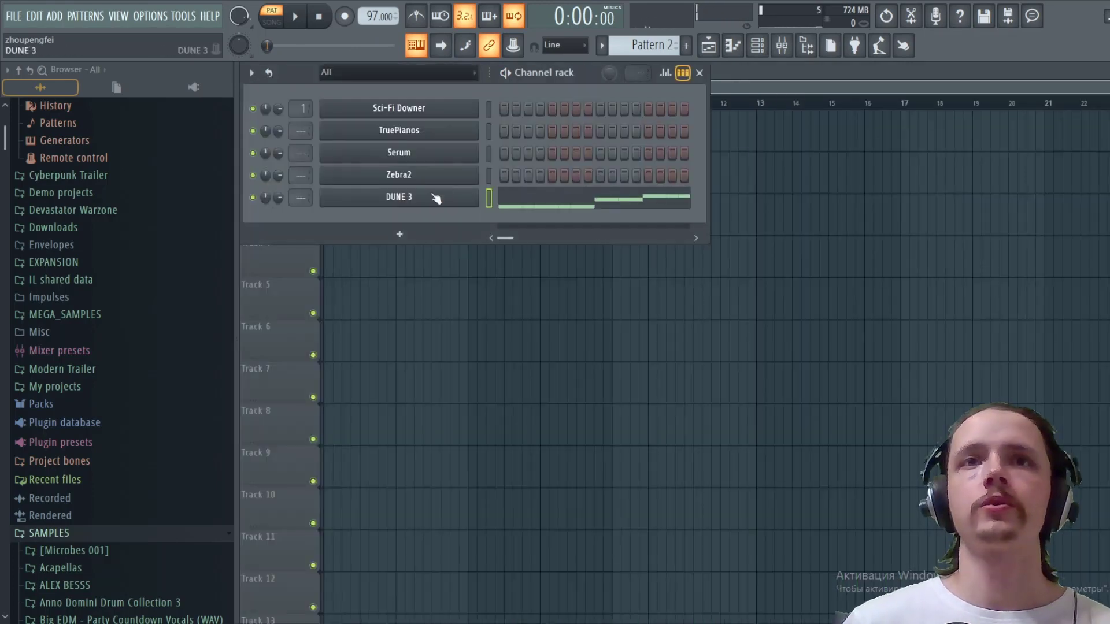
# Reopen DUNE 3, route Velocity to Osc 2 Volume in mod matrix slot 8 at +100, and play the pattern
pyautogui.click(441, 199)
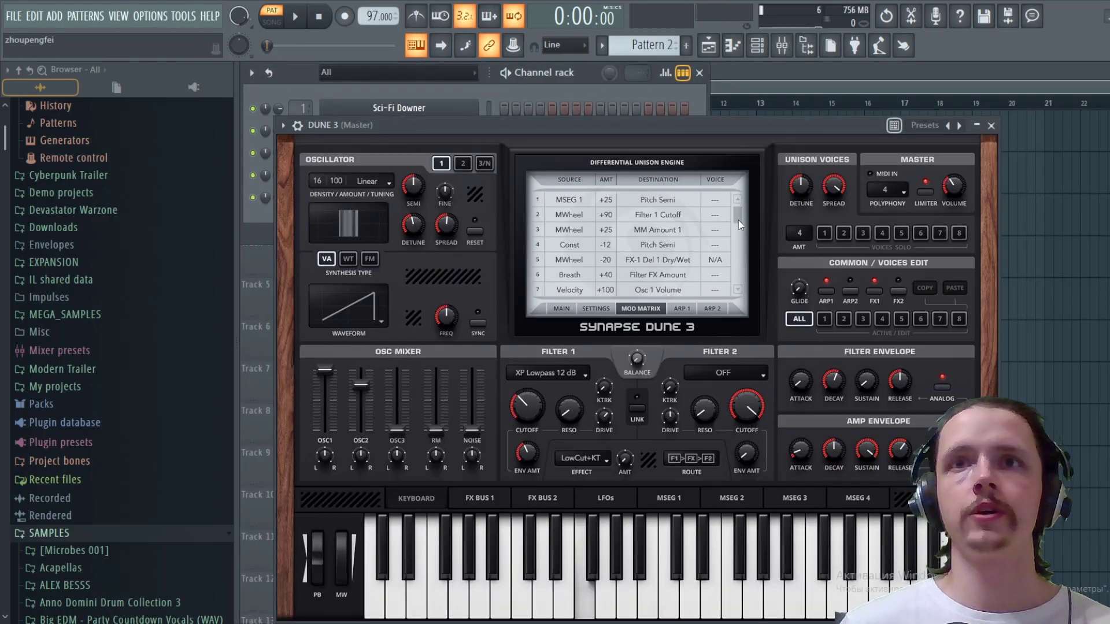
pyautogui.moveTo(739, 215); pyautogui.dragTo(739, 223)
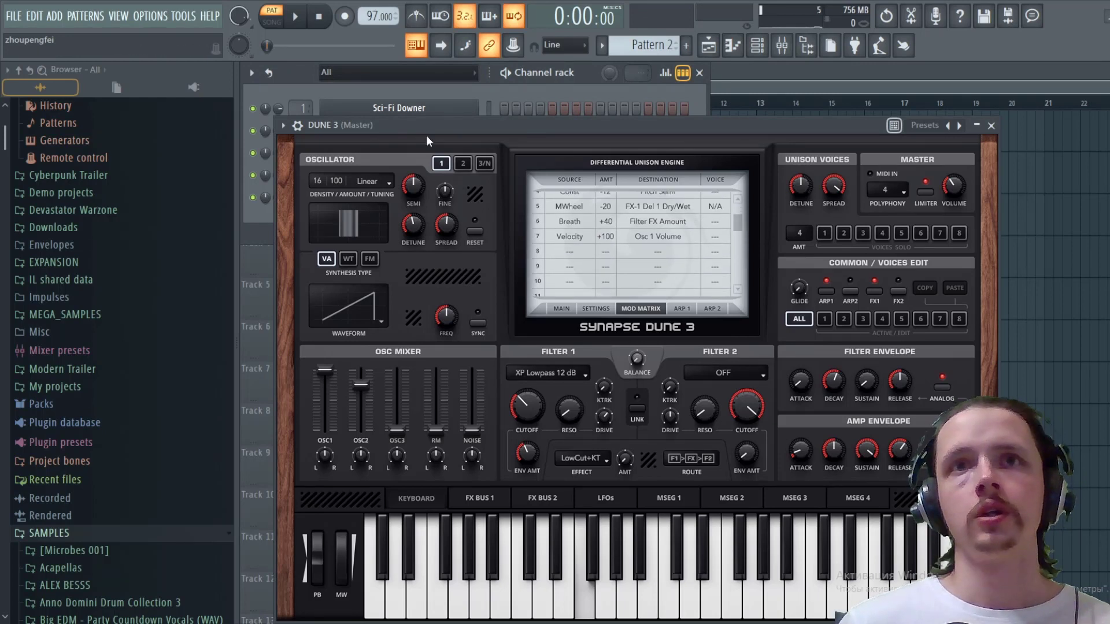
pyautogui.click(462, 164)
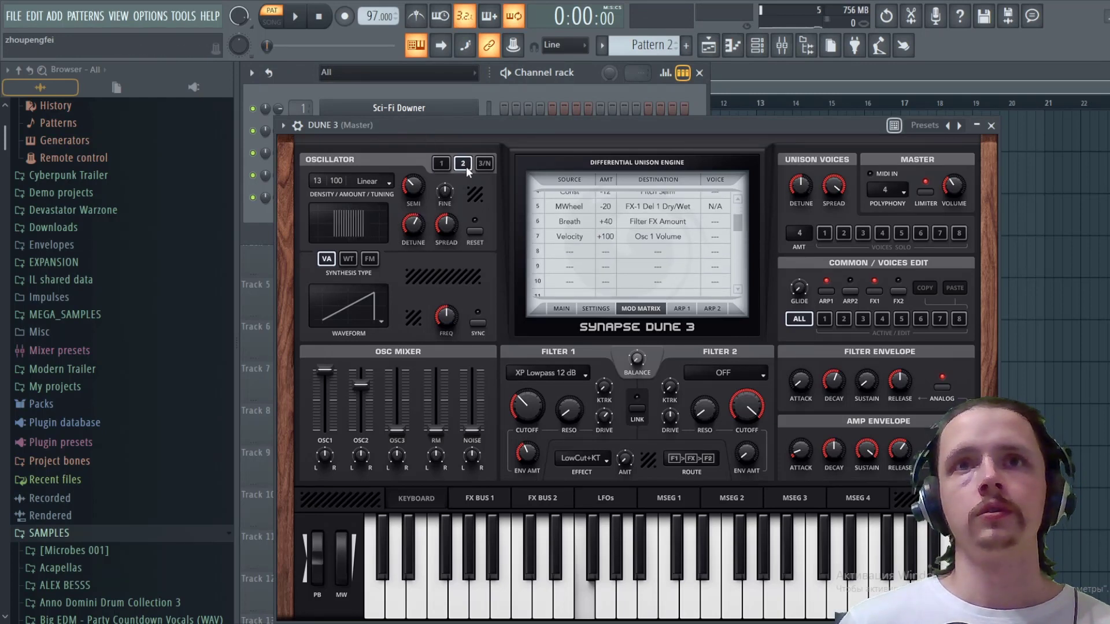
pyautogui.click(565, 248)
pyautogui.click(572, 275)
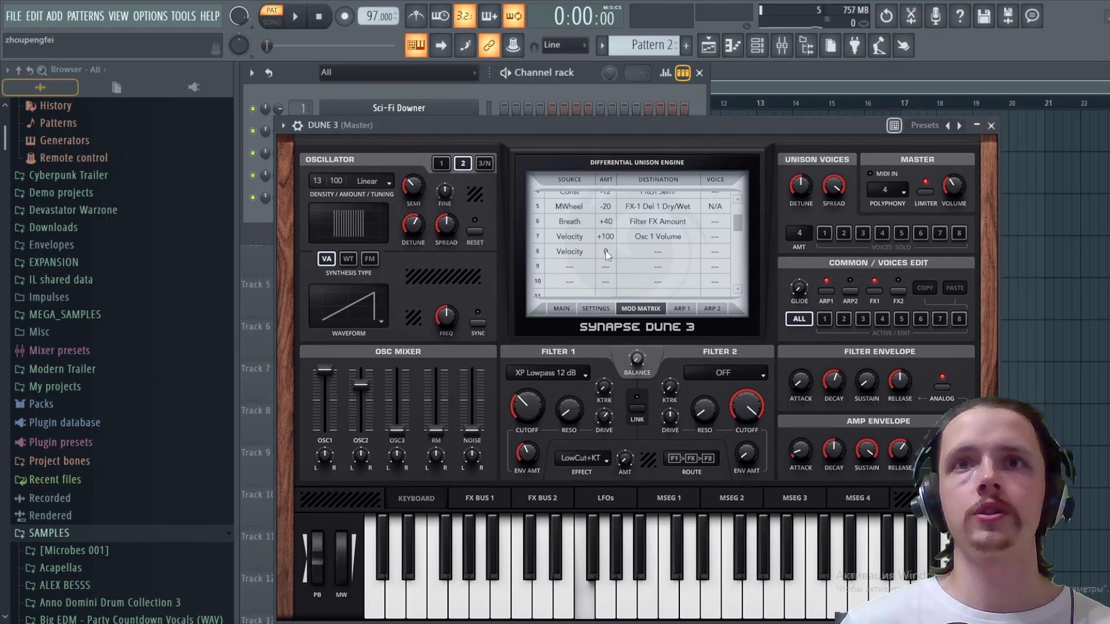
pyautogui.moveTo(606, 255); pyautogui.dragTo(606, 246)
pyautogui.click(657, 251)
pyautogui.moveTo(682, 311)
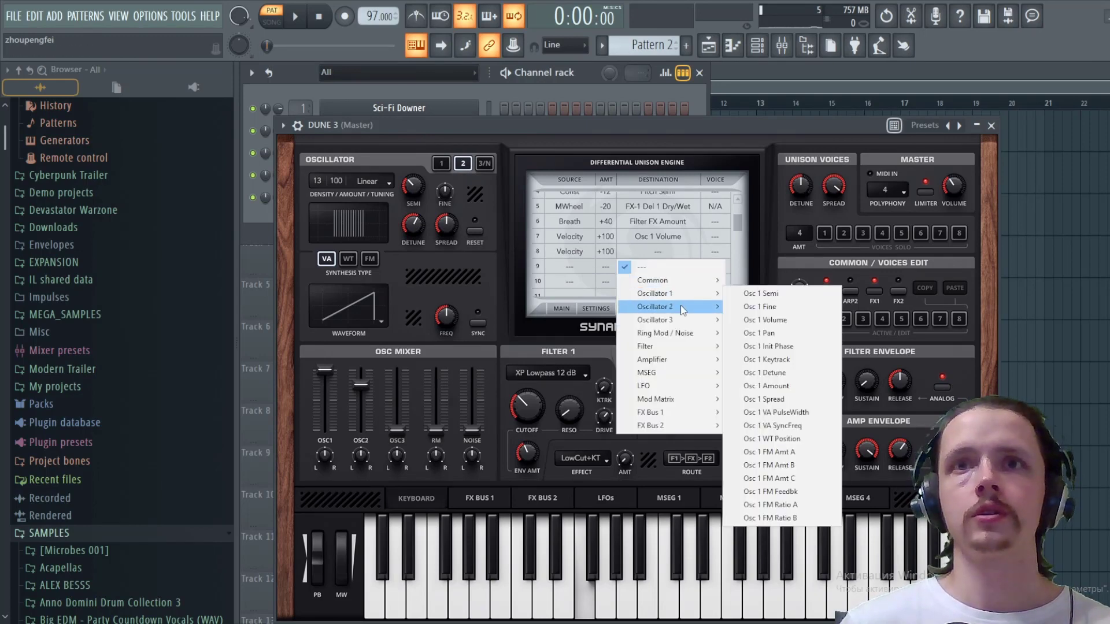
pyautogui.click(767, 333)
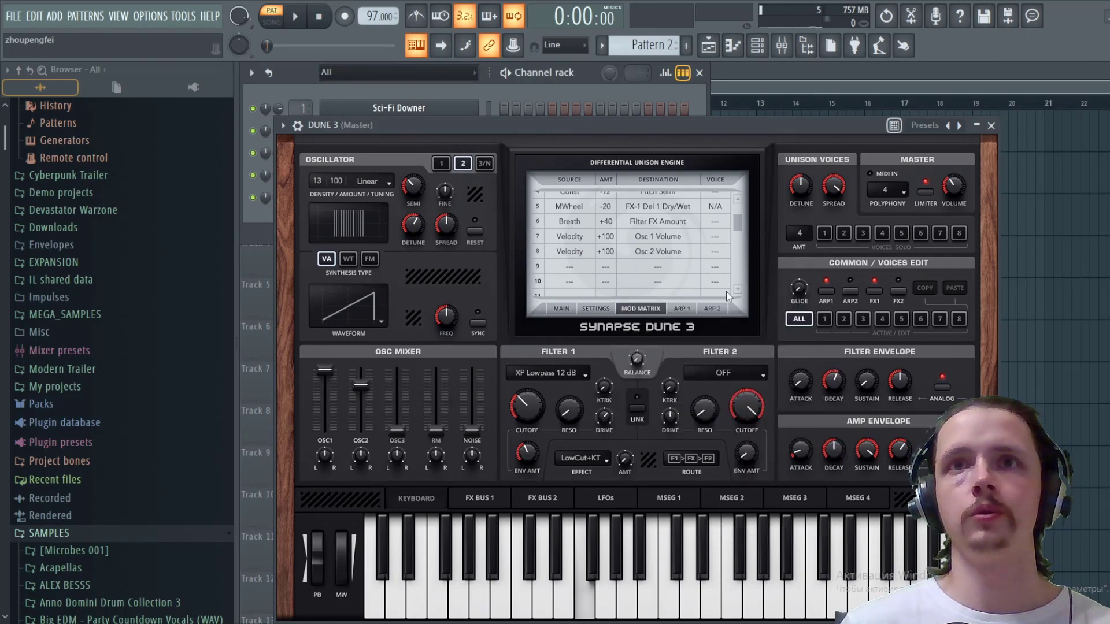
pyautogui.press('space')
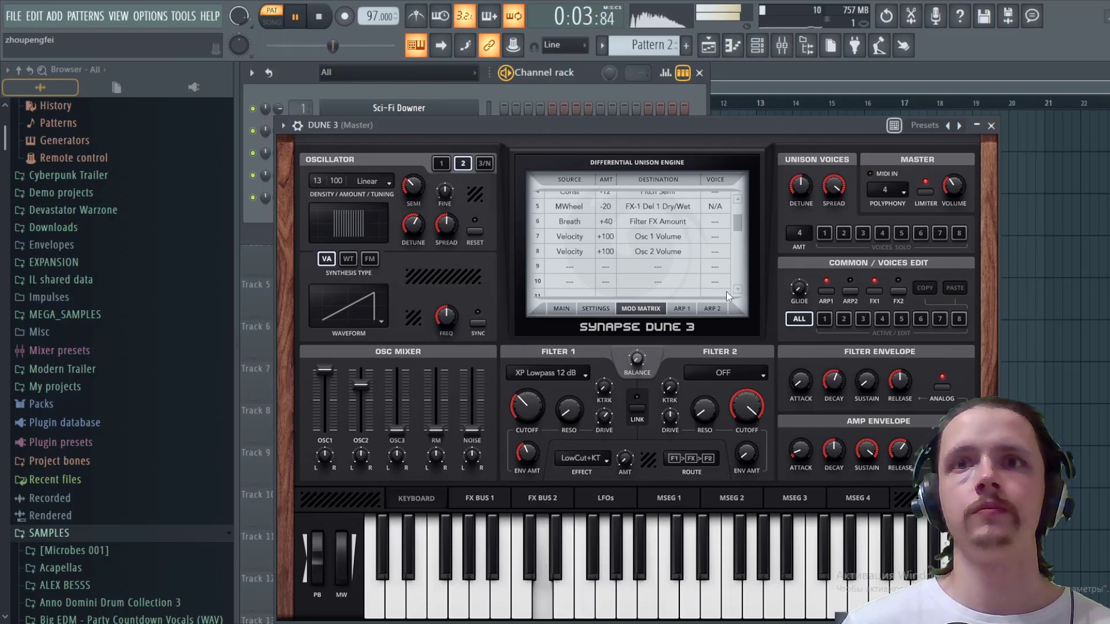
pyautogui.press('space')
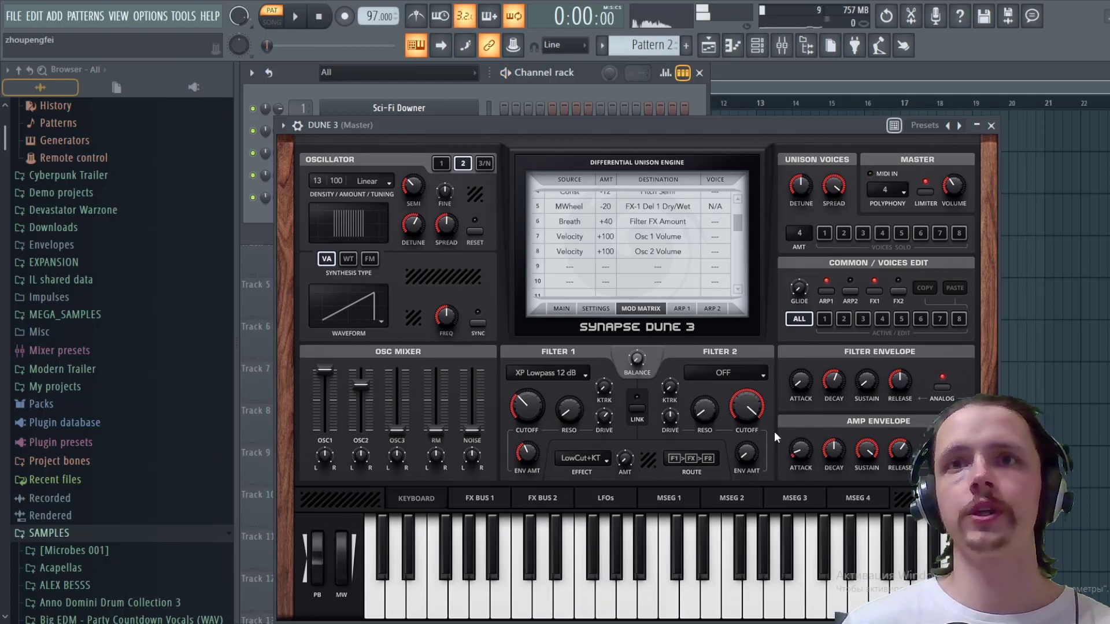
# Route Velocity to Filter 1 Cutoff in mod matrix slot 9 with an amount of +54
pyautogui.click(580, 269)
pyautogui.click(569, 288)
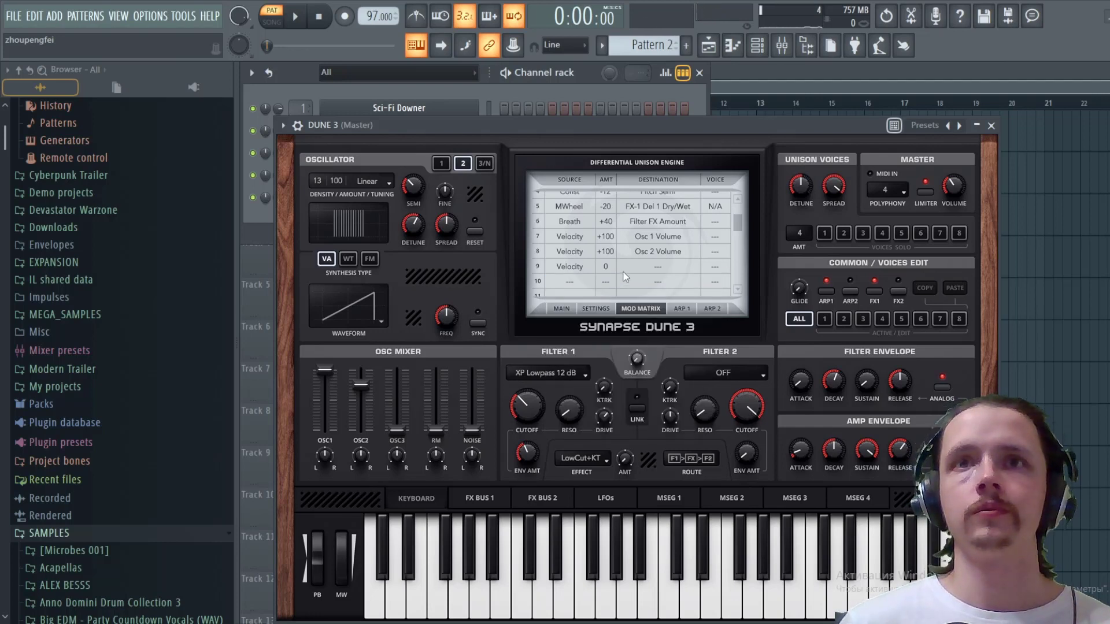
pyautogui.click(659, 266)
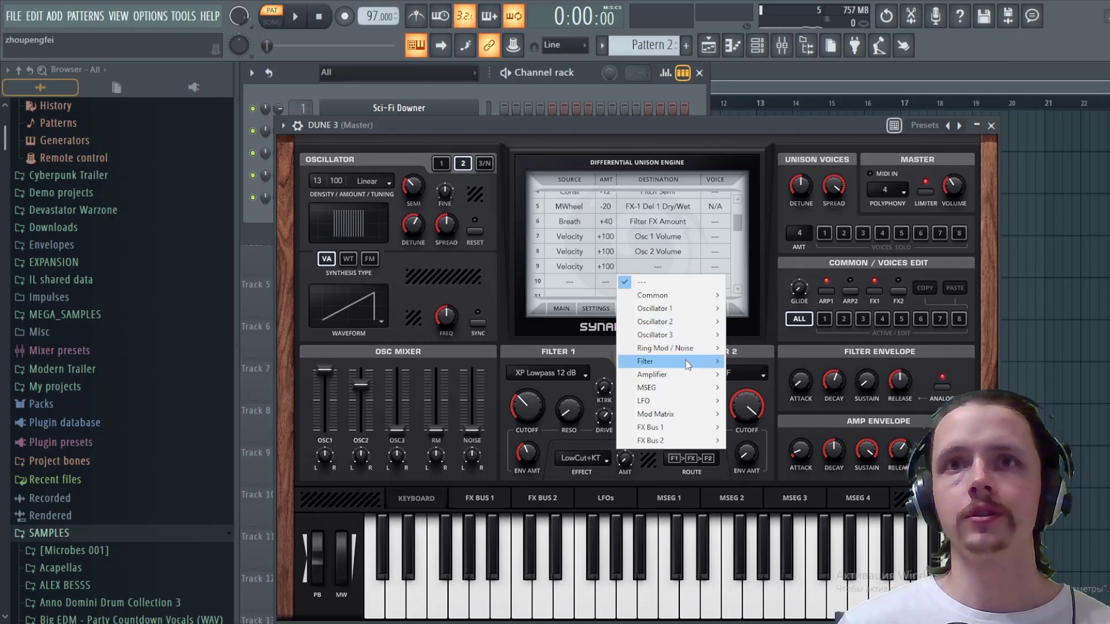
pyautogui.moveTo(690, 368)
pyautogui.click(772, 363)
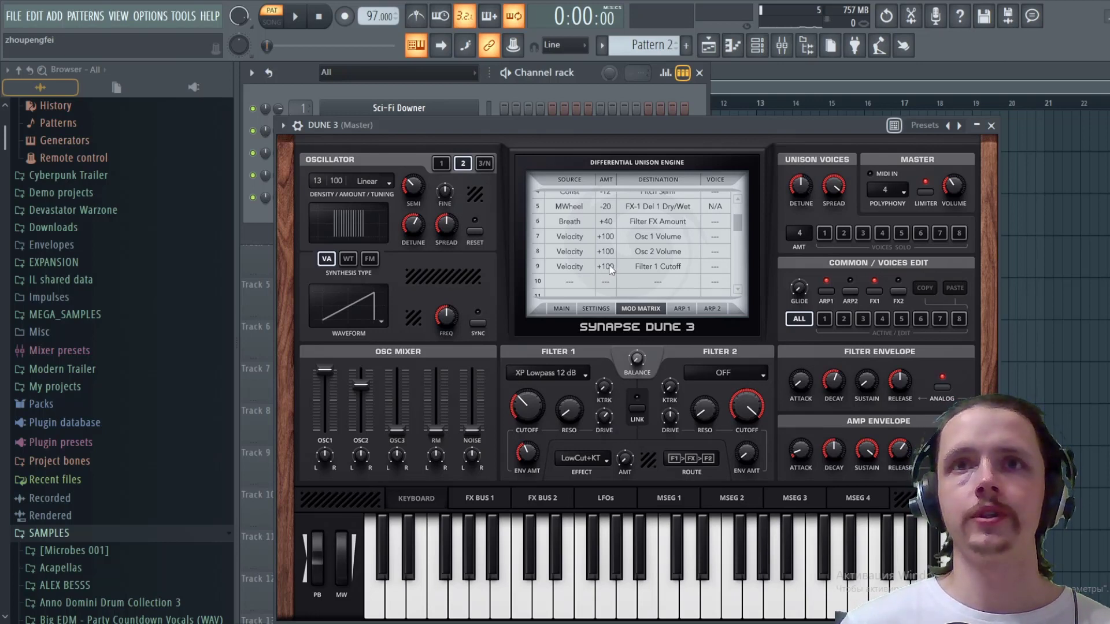
pyautogui.moveTo(609, 270); pyautogui.dragTo(613, 295)
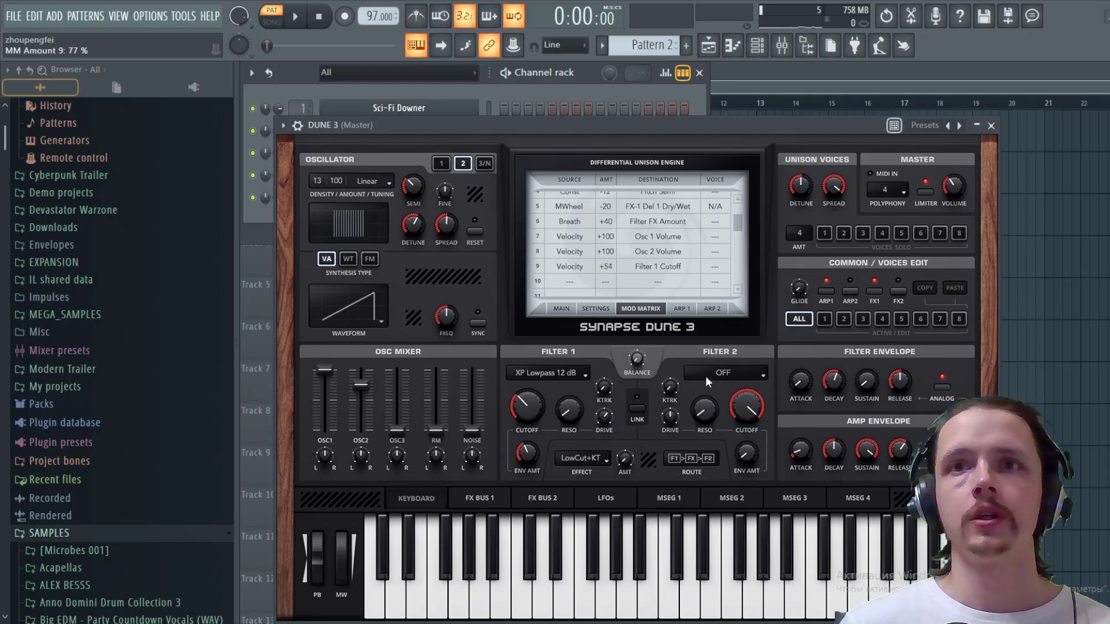
# Route Velocity to Filter 2 Cutoff in mod matrix slot 10 with an amount of +100
pyautogui.click(571, 280)
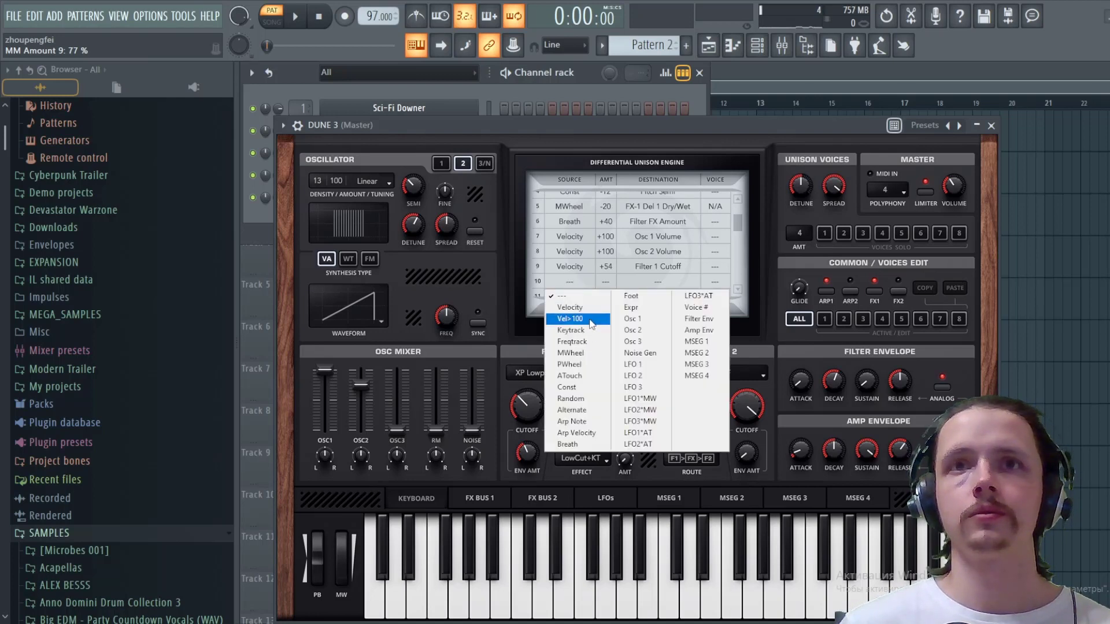
pyautogui.click(571, 306)
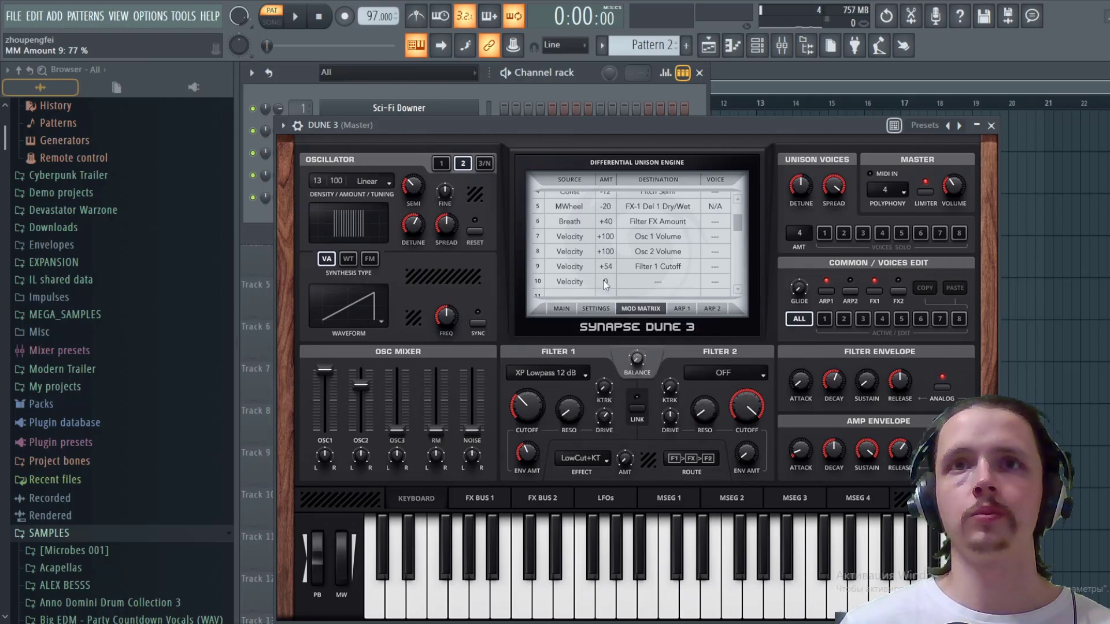
pyautogui.click(677, 277)
pyautogui.moveTo(701, 379)
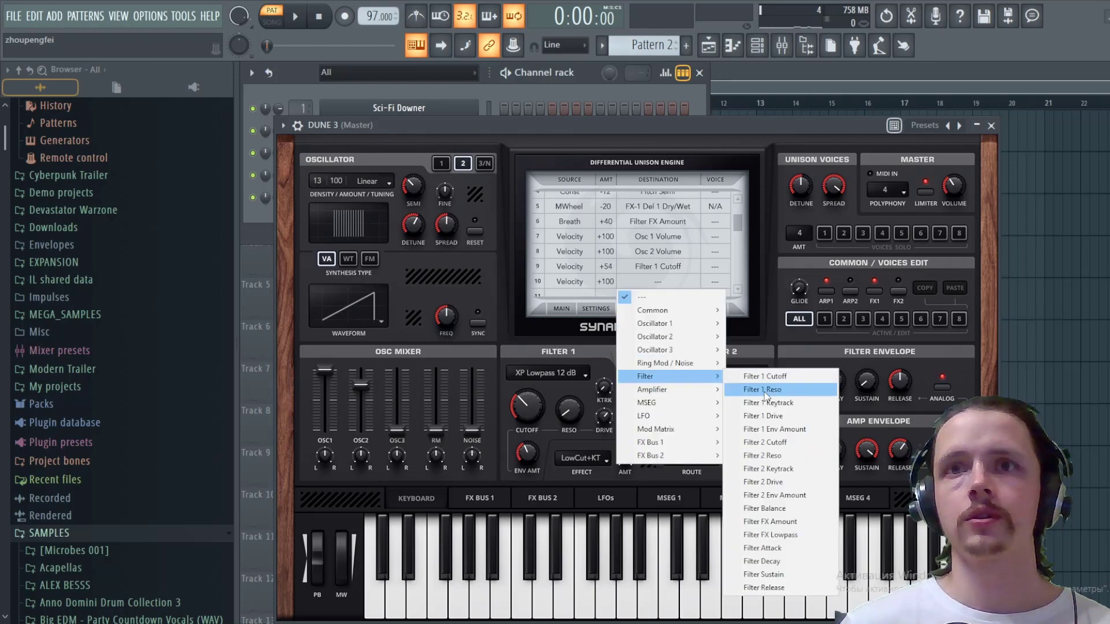
pyautogui.click(771, 442)
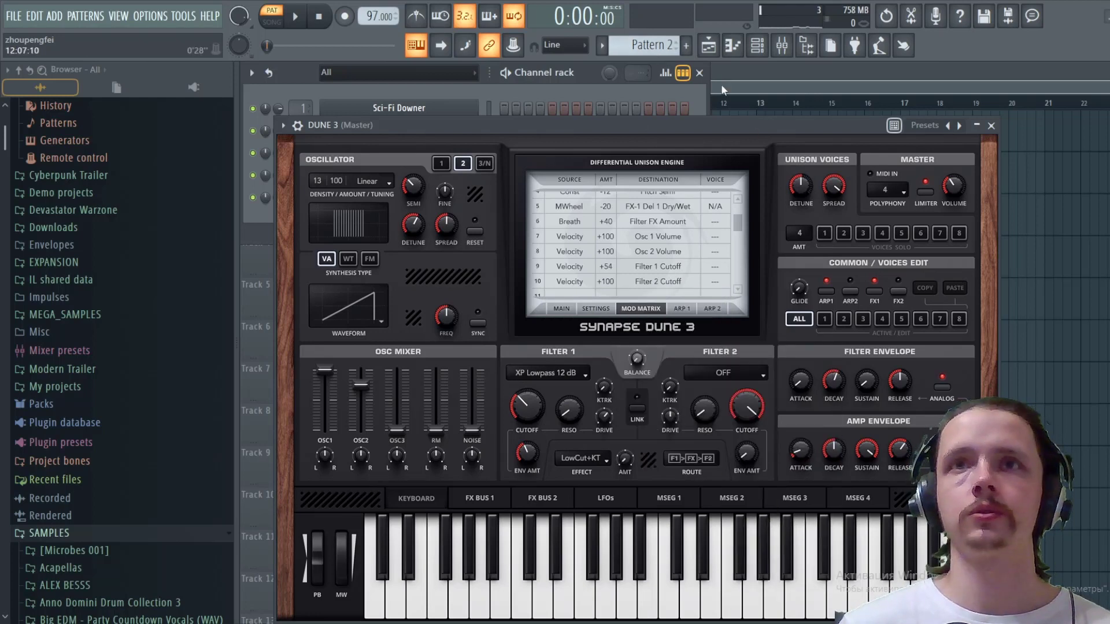
# Play the pattern with the velocity-driven filters and follow the DUNE 3 note velocities in the piano roll, then return to the channel rack
pyautogui.press('space')
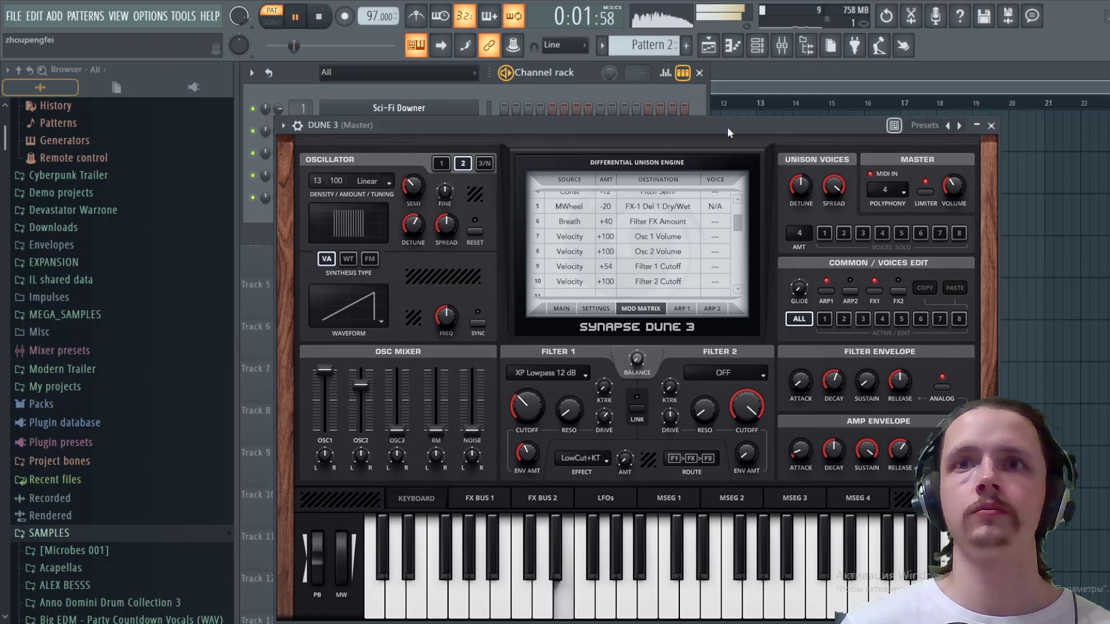
pyautogui.click(991, 126)
pyautogui.click(634, 207)
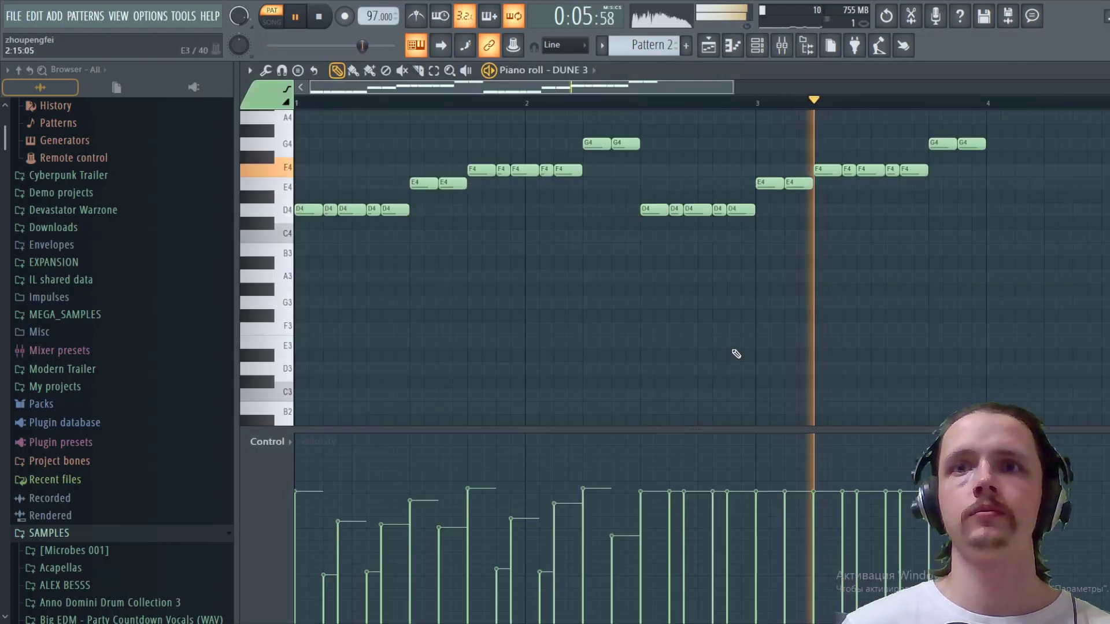
pyautogui.scroll(4, 735, 353)
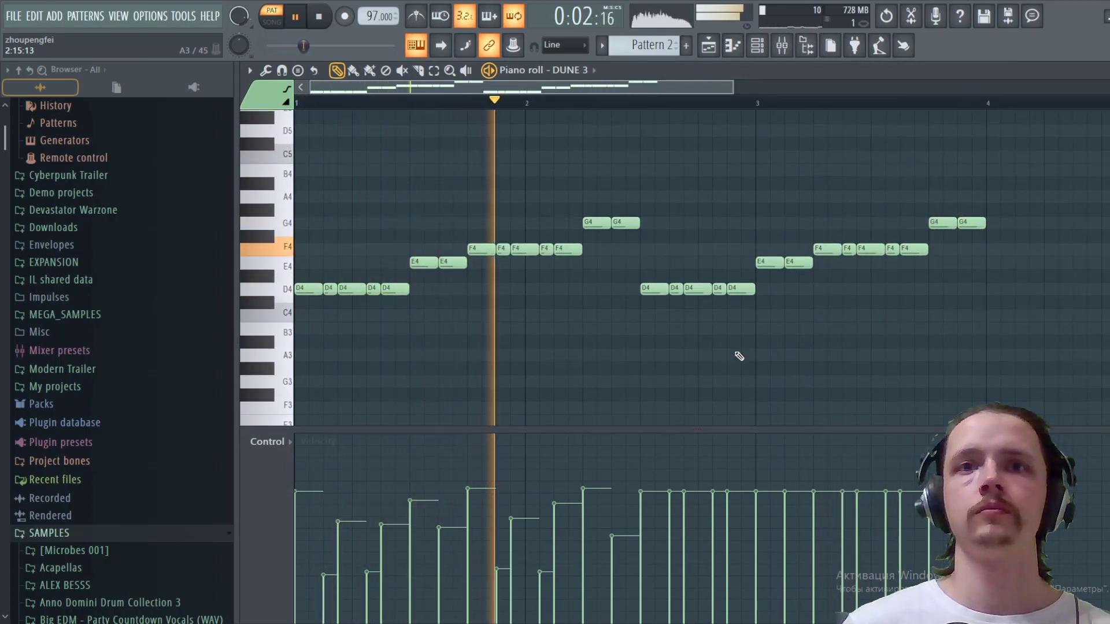
pyautogui.press('space')
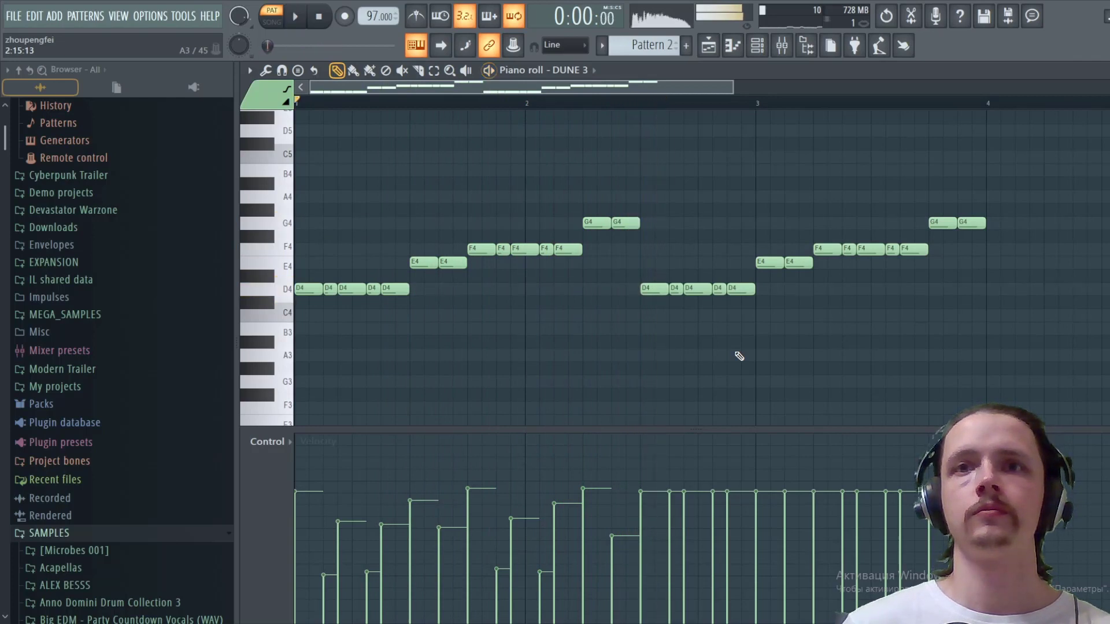
pyautogui.press('F7')
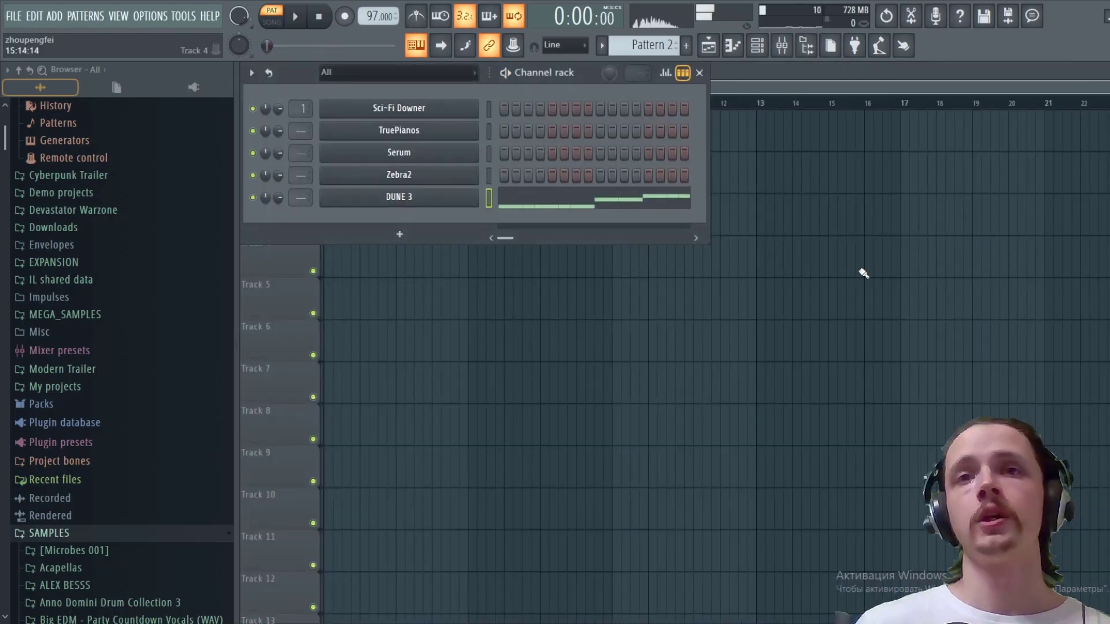